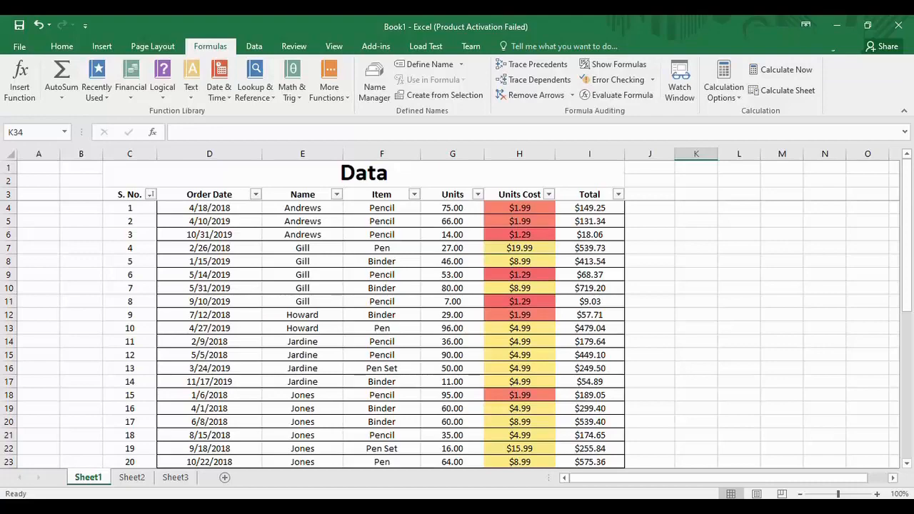
Enter the logical test =3>2 in cell L10
mouse_move(908, 307)
left_mouse_down()
mouse_move(906, 468)
mouse_move(907, 305)
left_mouse_up()
left_click(742, 291)
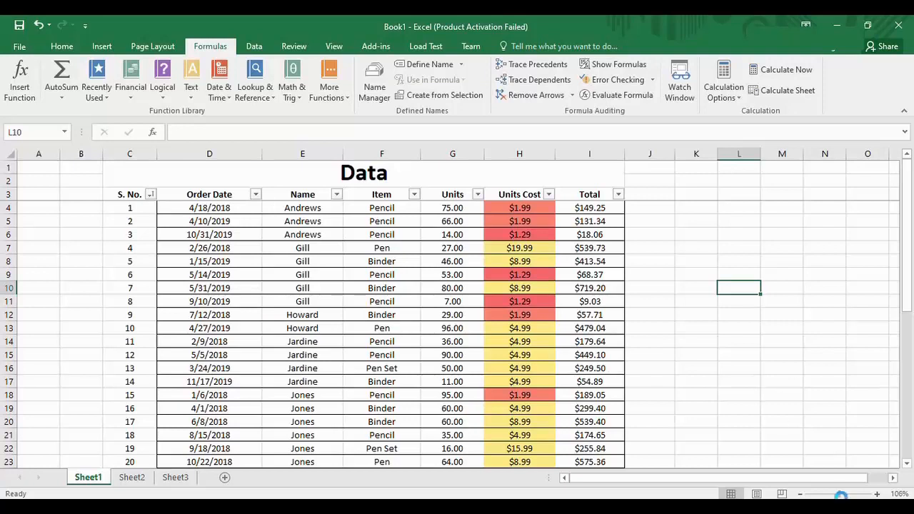
mouse_move(838, 494)
left_mouse_down()
mouse_move(849, 494)
mouse_move(828, 482)
left_mouse_up()
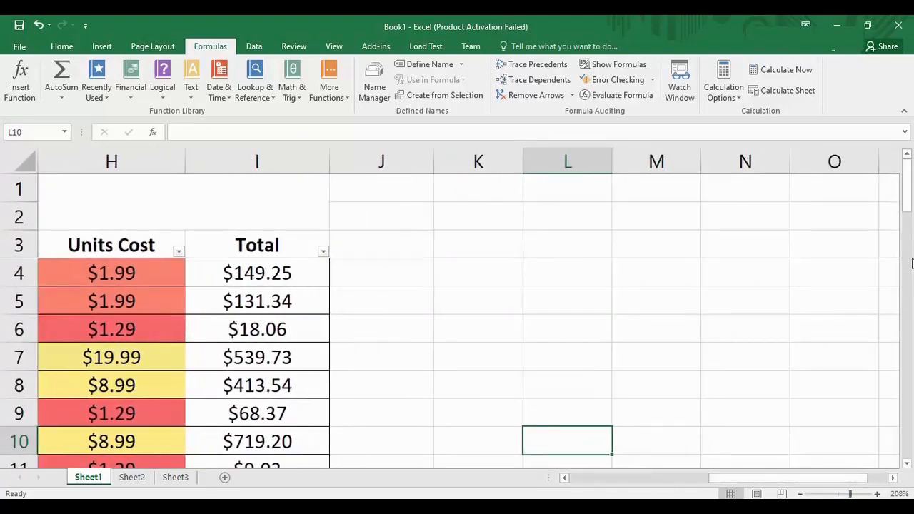
left_click_drag(907, 197, 909, 239)
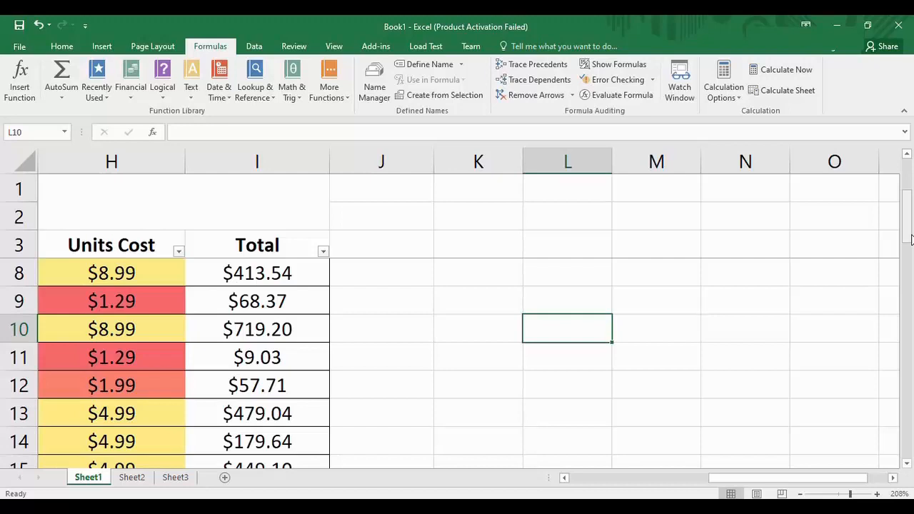
type("=")
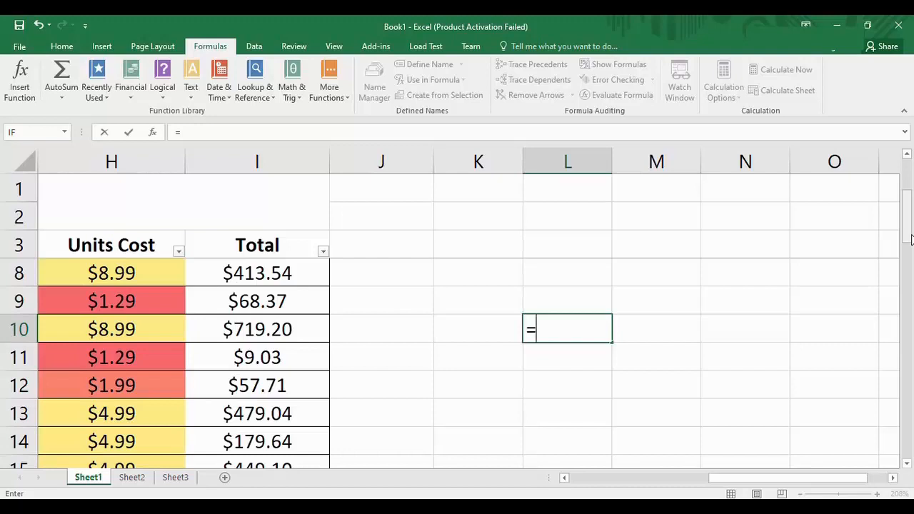
type("3>2")
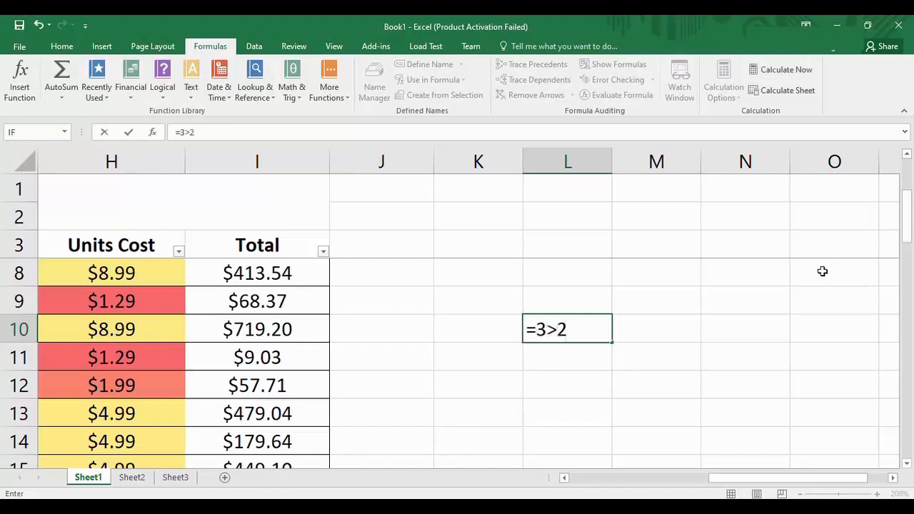
left_click(543, 330)
mouse_move(561, 329)
left_mouse_down()
mouse_move(569, 328)
mouse_move(556, 331)
left_mouse_up()
left_click(577, 331)
key("Return")
left_click(579, 330)
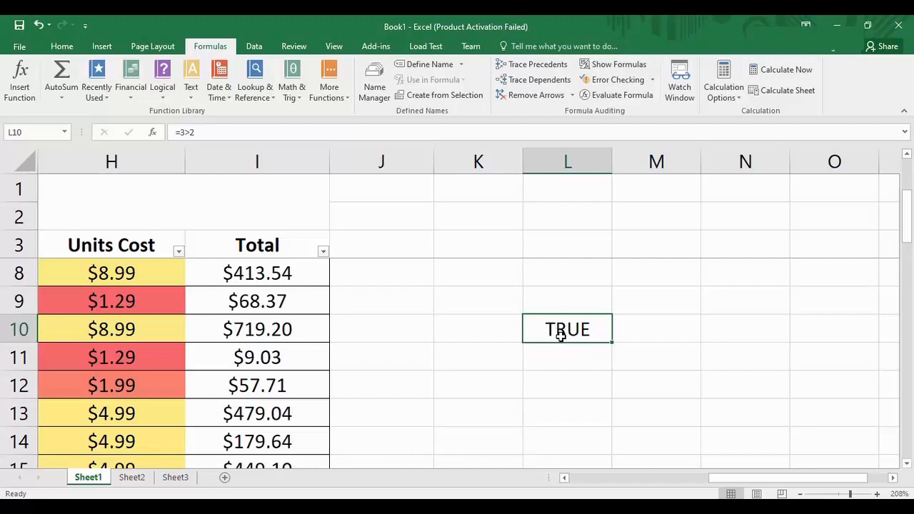
Put the > operator in cell N8 and label it "Greater Than" in cell O8
scroll(561, 335, "left", 1)
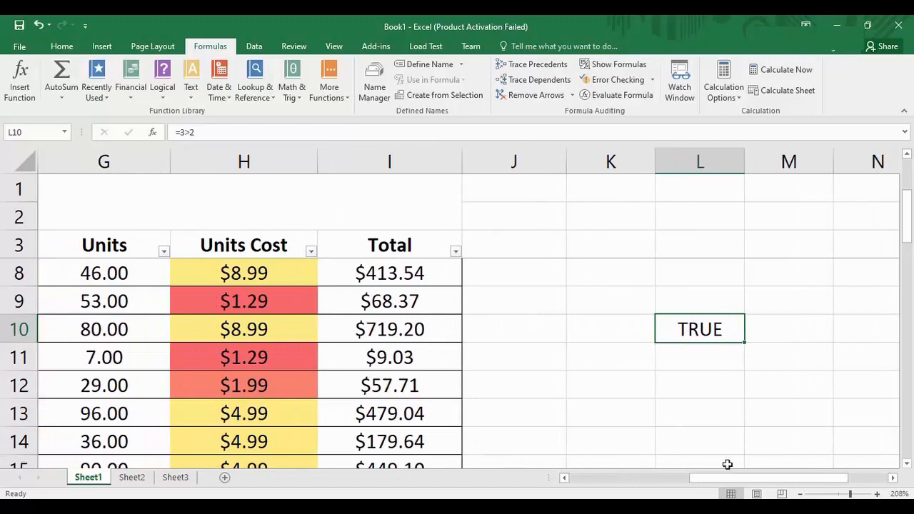
left_click_drag(710, 489, 730, 490)
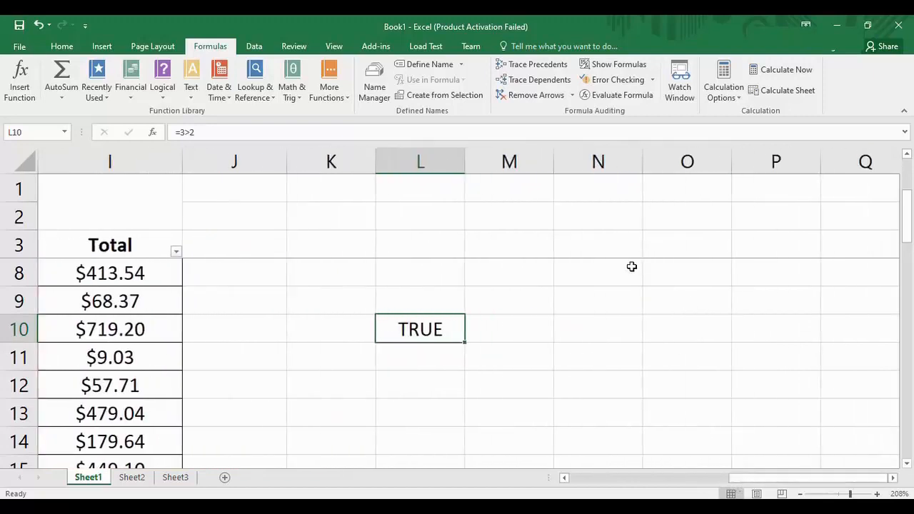
left_click(632, 266)
type(">")
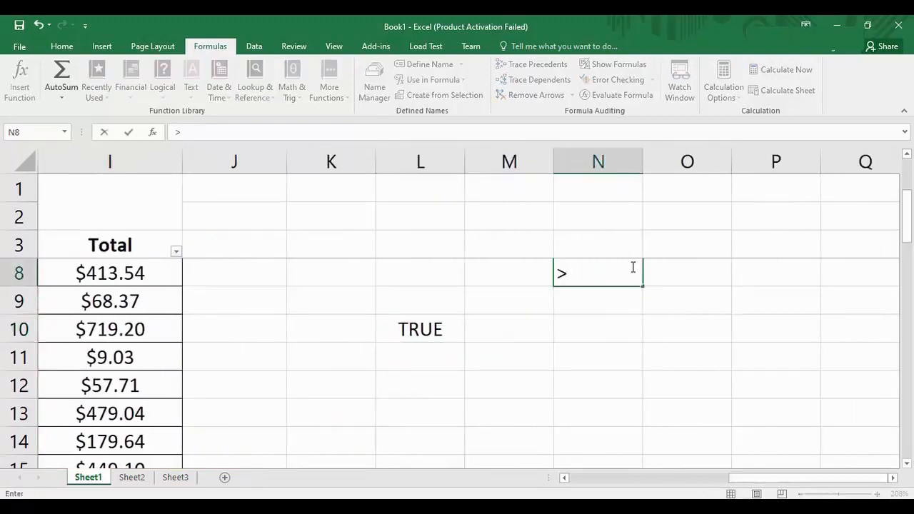
key("Tab")
type("Greater ")
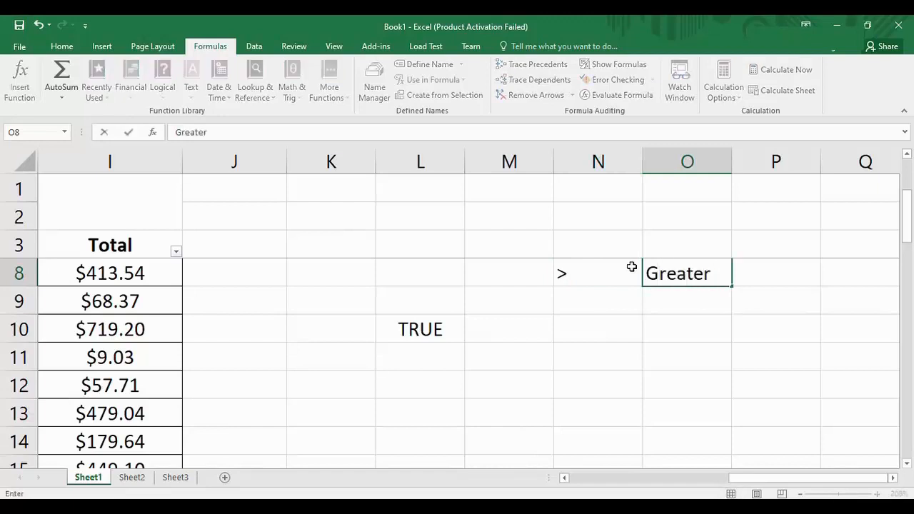
type("Than")
Put the < operator in cell N9 and label it "Less Than" in cell O9
left_click(566, 308)
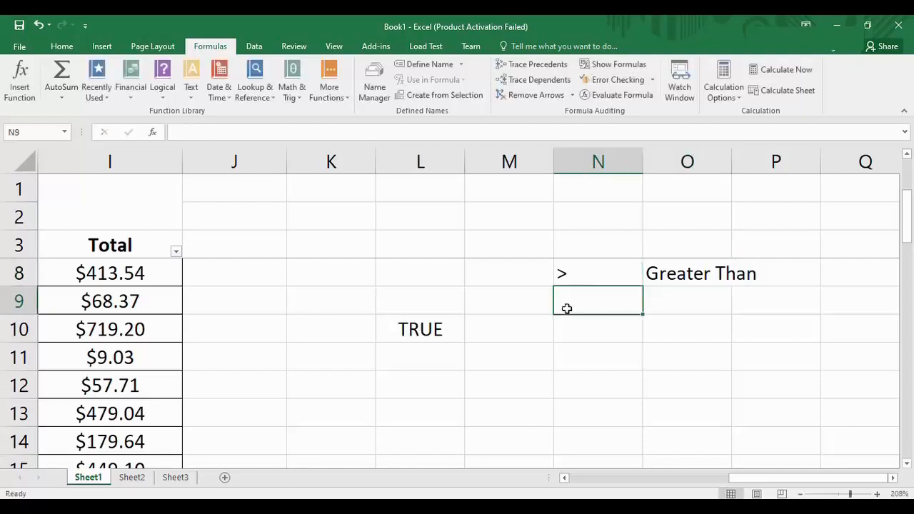
type("<")
key("Tab")
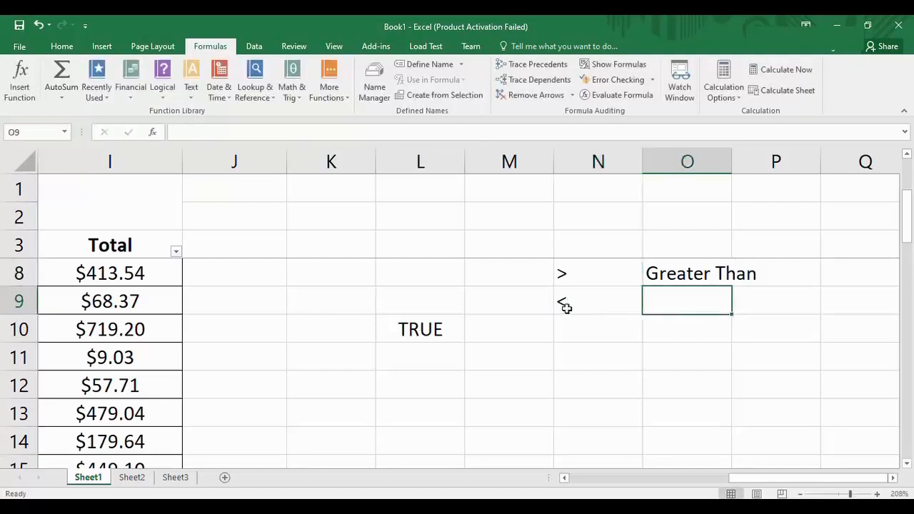
type("Less ")
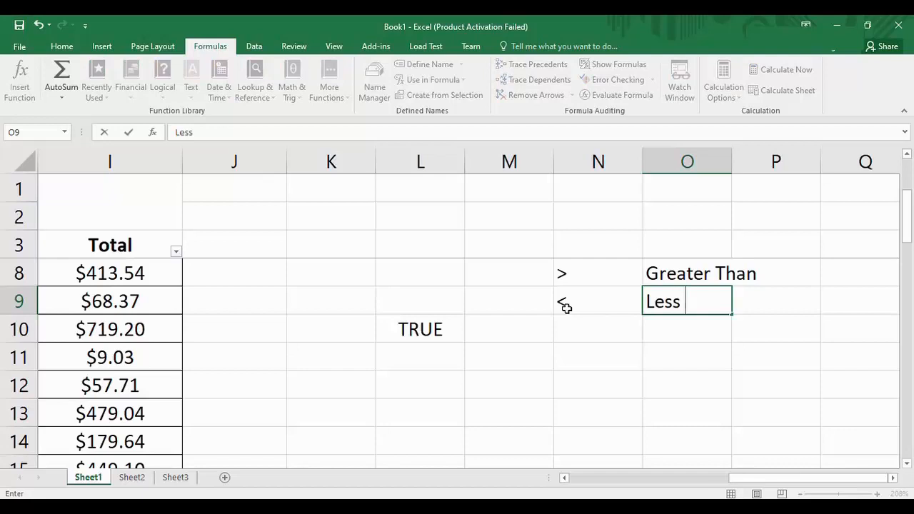
type("Than")
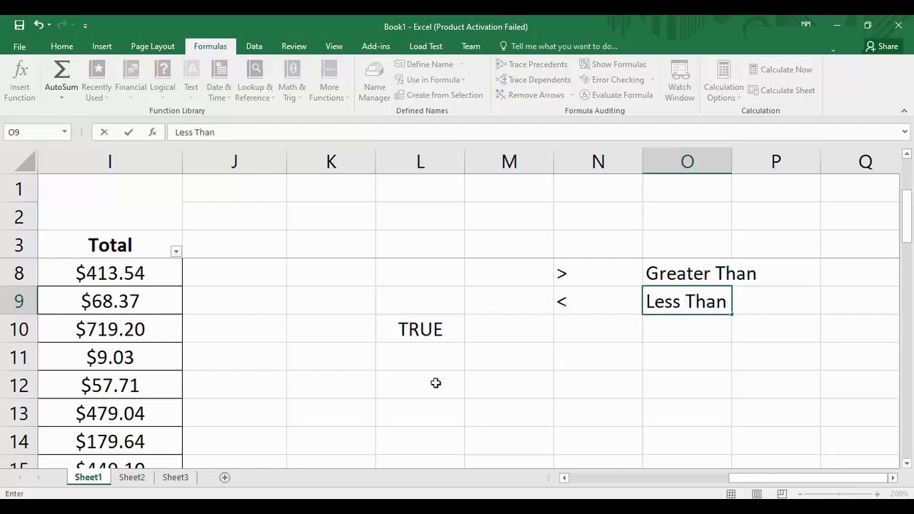
Enter the logical test =2<3 in cell L11
left_click(437, 364)
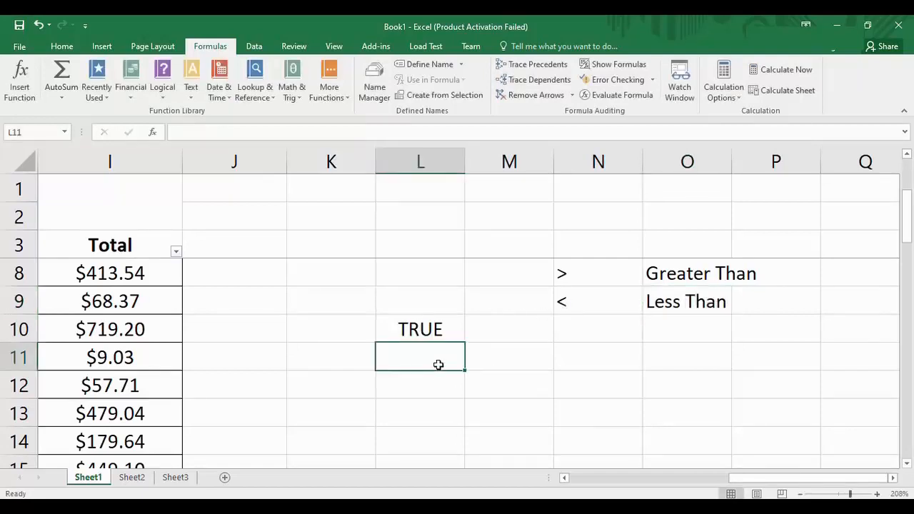
type("=")
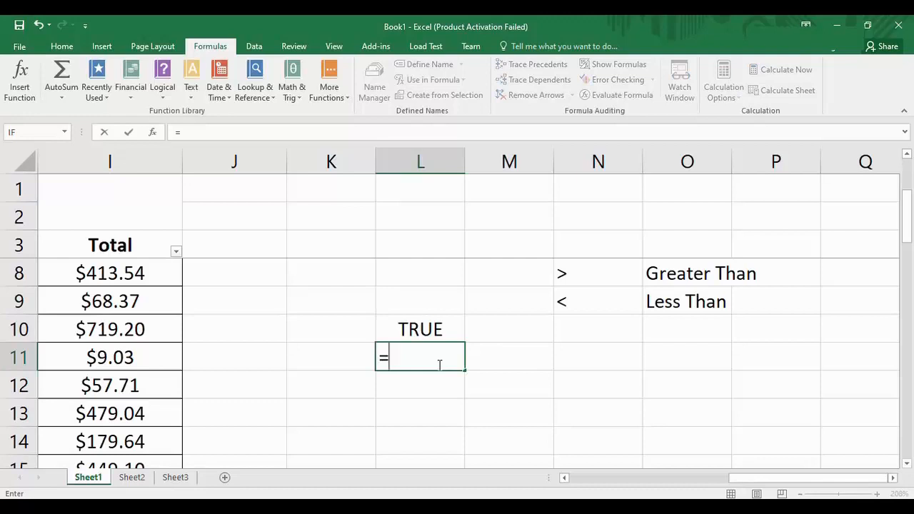
type("2<3")
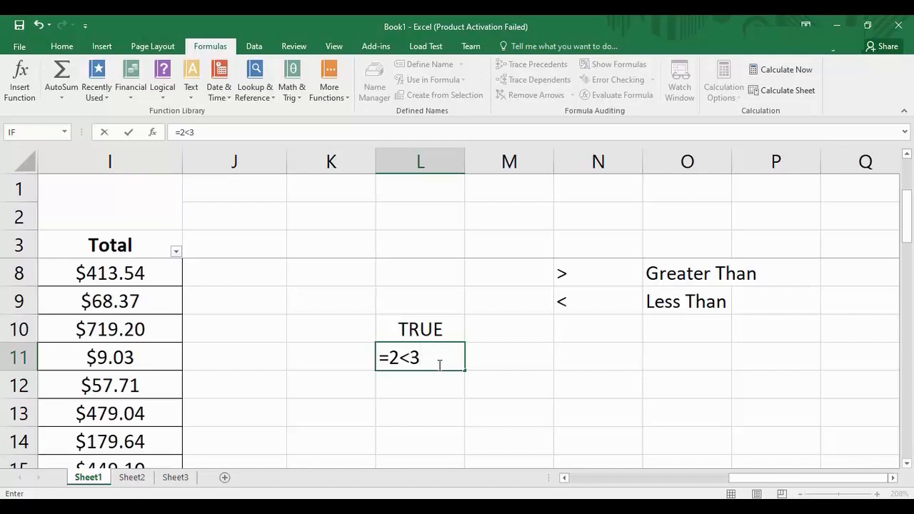
key("Return")
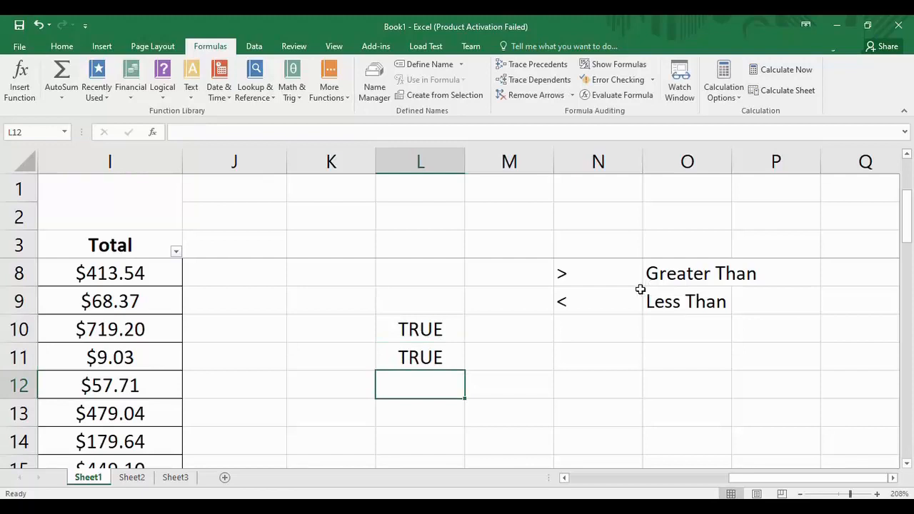
Add the >= operator in cell N10 and the <= operator in cell N11 of the operator list
left_click(592, 345)
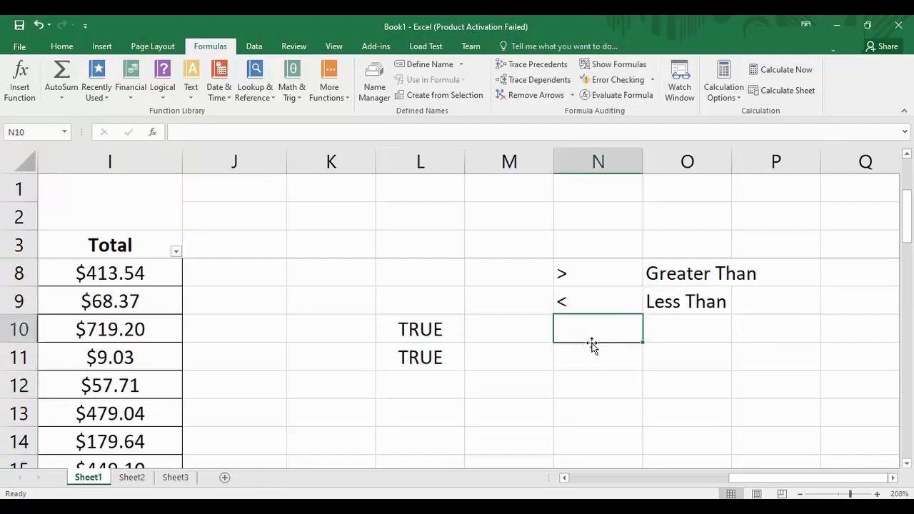
type(">=")
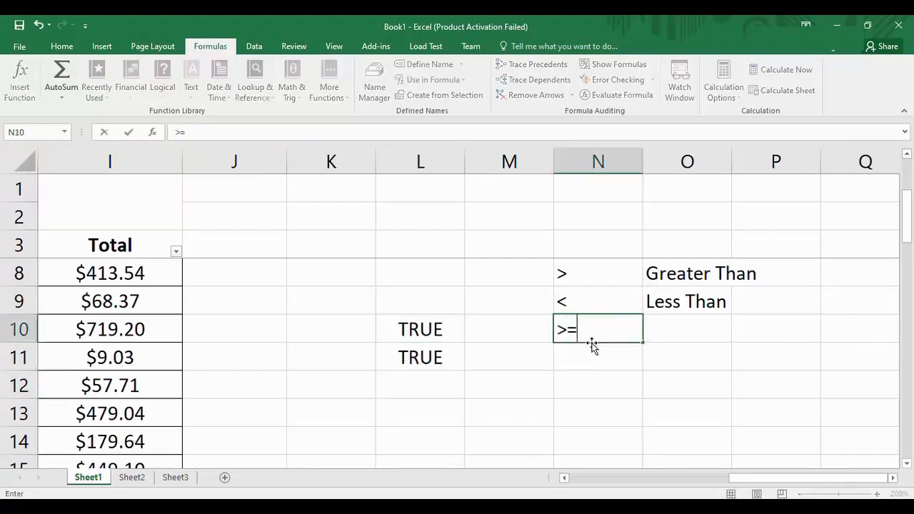
key("Tab")
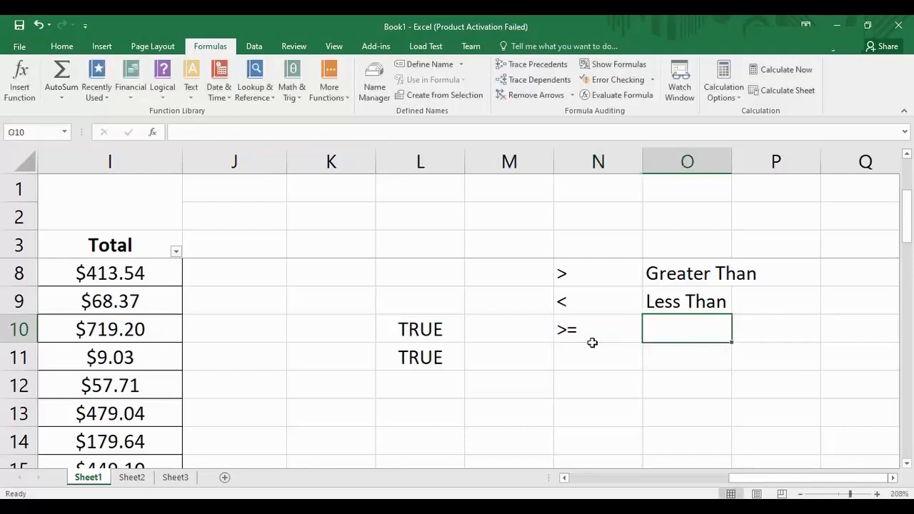
left_click(565, 357)
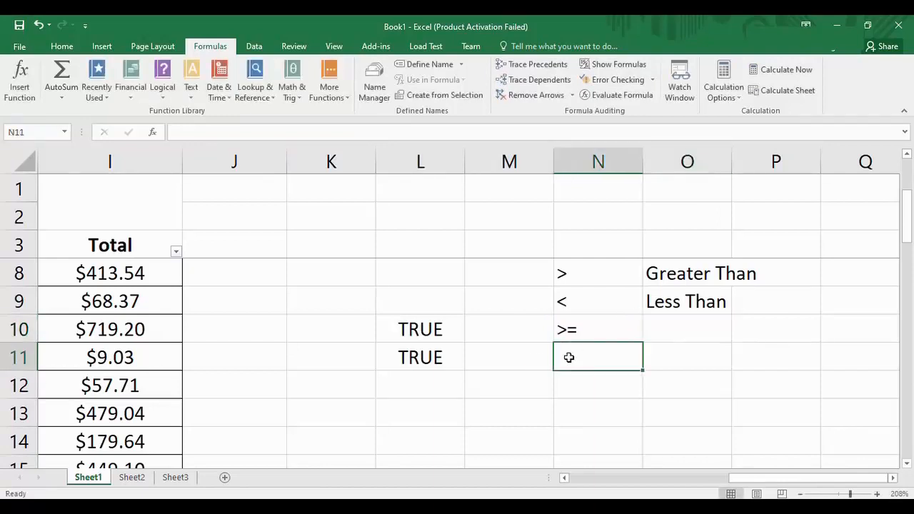
type("<=")
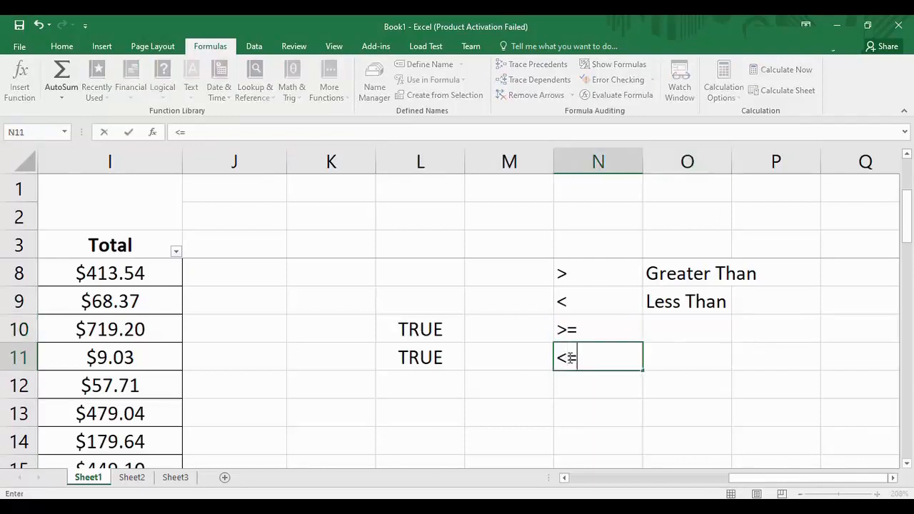
Enter the logical test =3>=3 in cell L12
left_click(447, 384)
type("=")
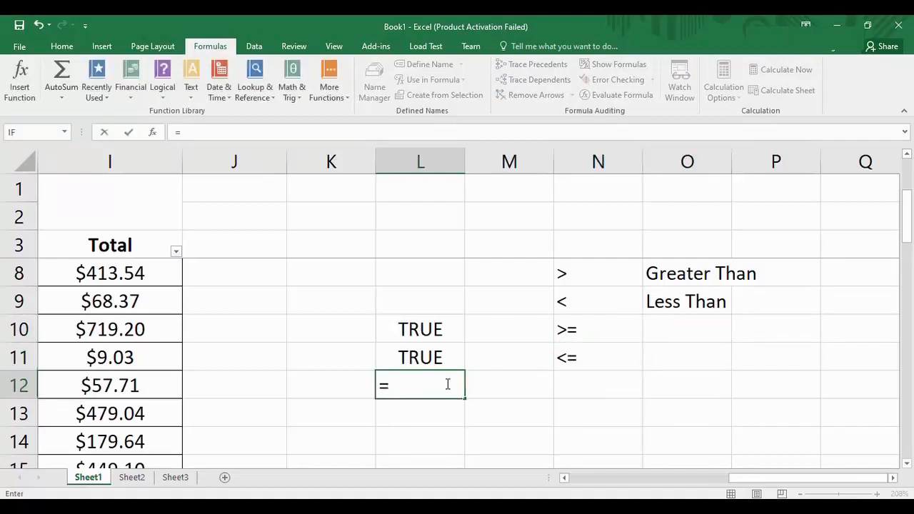
type("3")
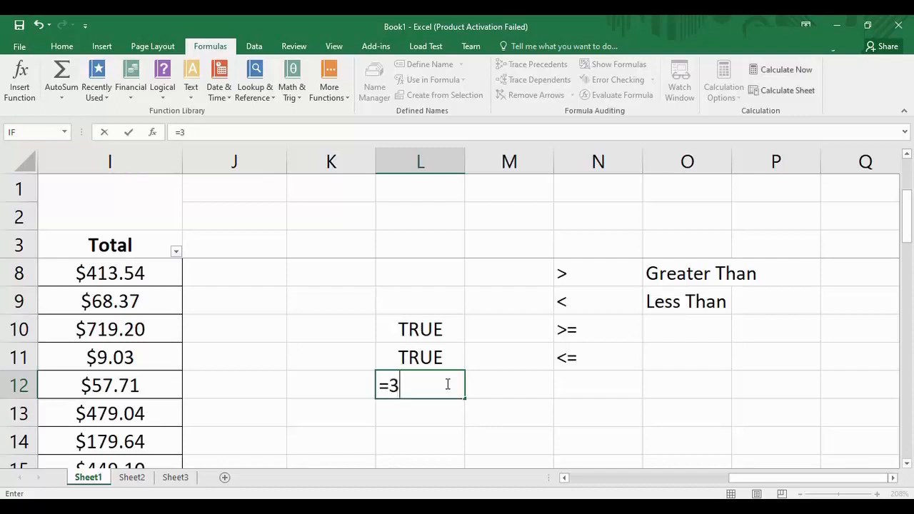
type(">=3")
key("Return")
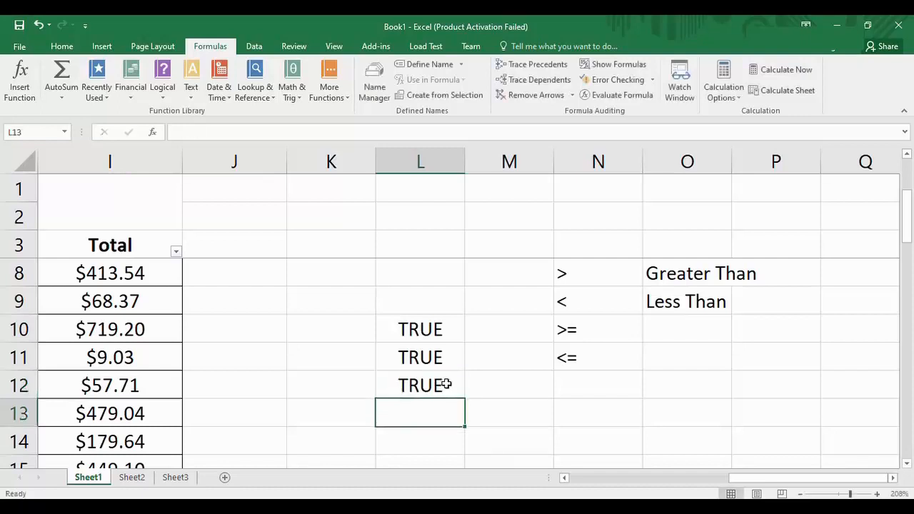
left_click(445, 384)
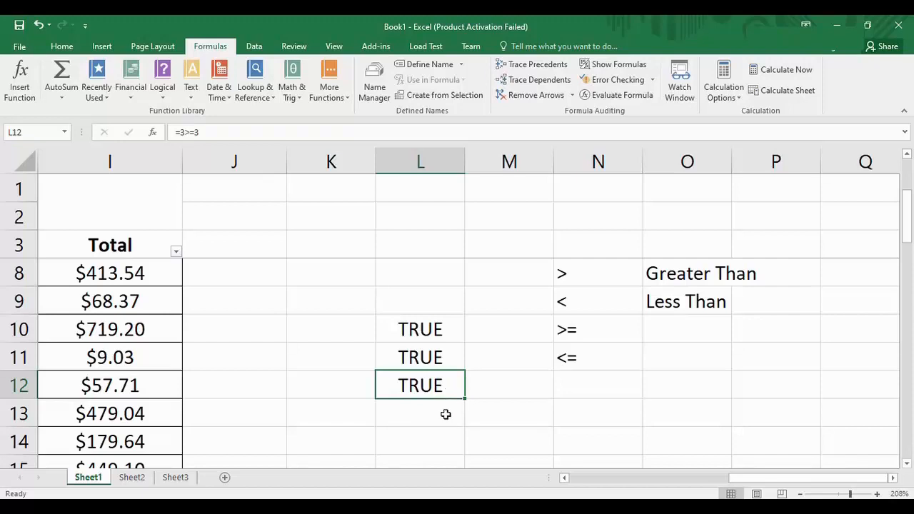
Enter the logical test =2<=4 in cell L13
left_click(446, 414)
type("=")
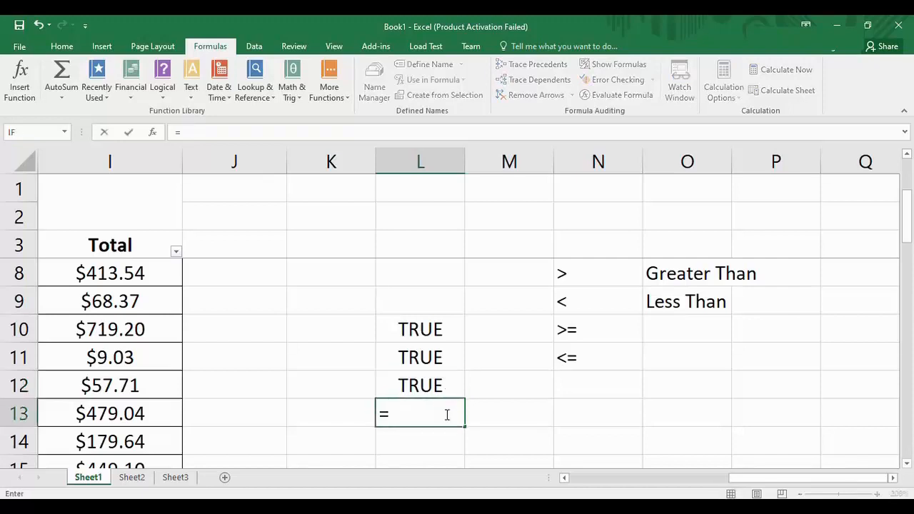
type("2<=4")
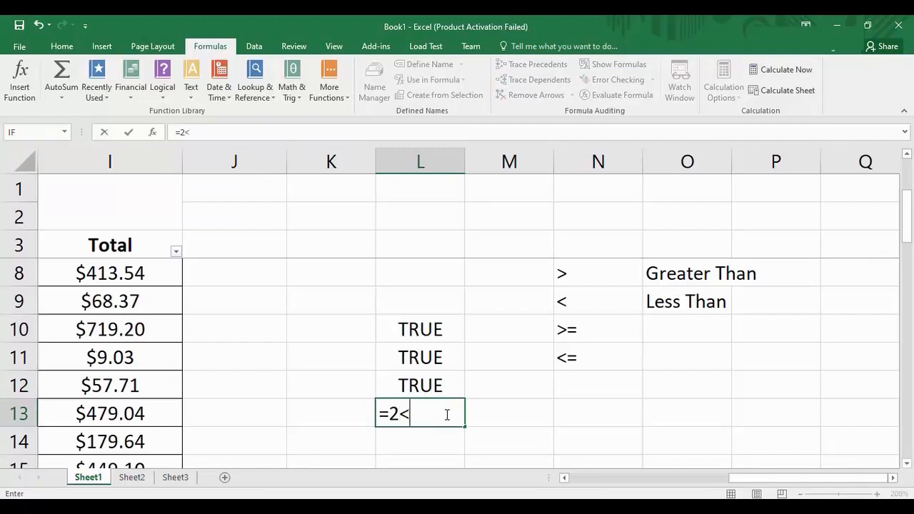
key("Return")
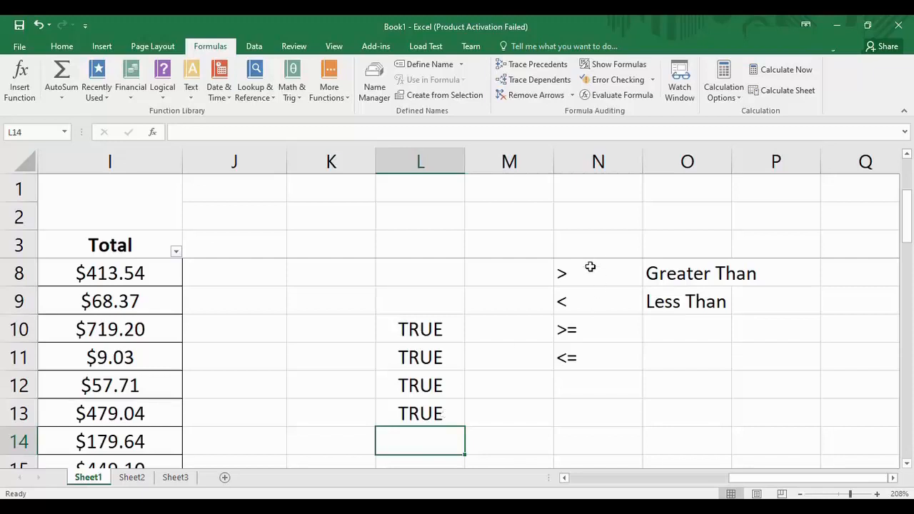
Search the function library for "if" and insert the IF function in cell K21
left_click(380, 325)
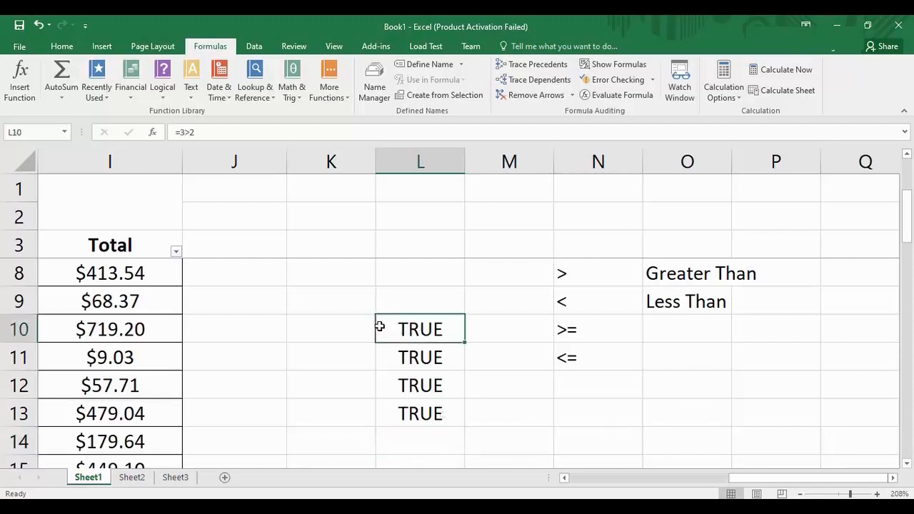
left_click_drag(908, 221, 911, 281)
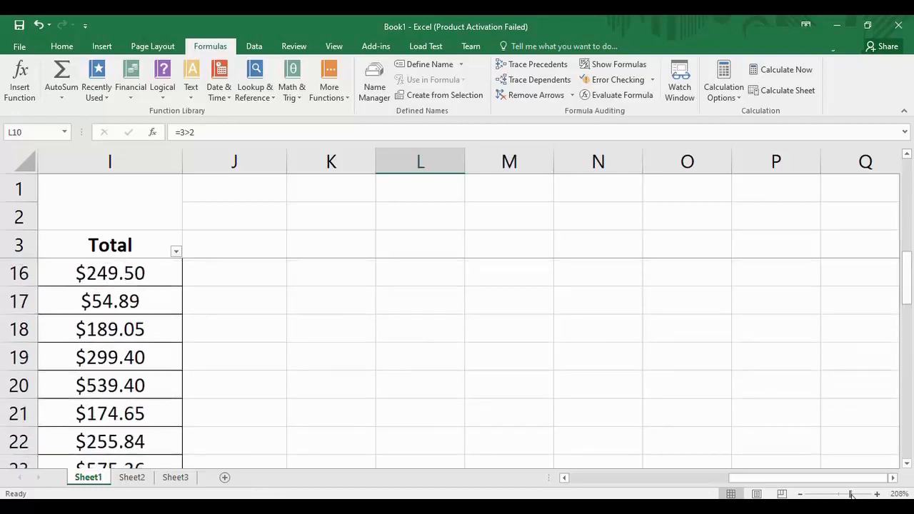
left_click_drag(844, 494, 837, 494)
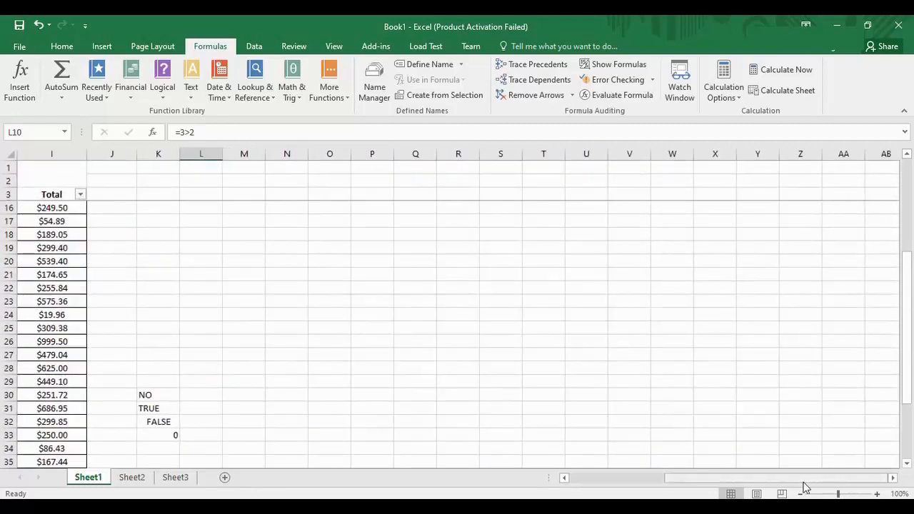
left_click_drag(786, 478, 743, 477)
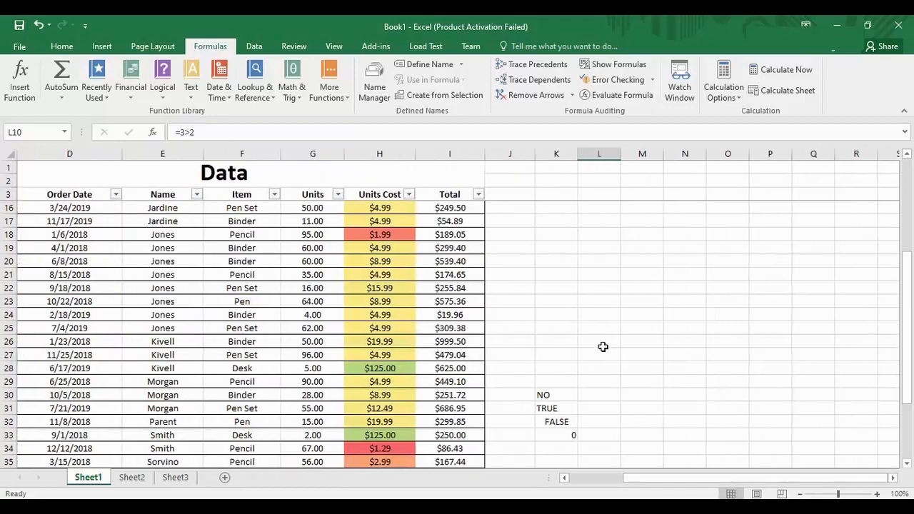
left_click(550, 277)
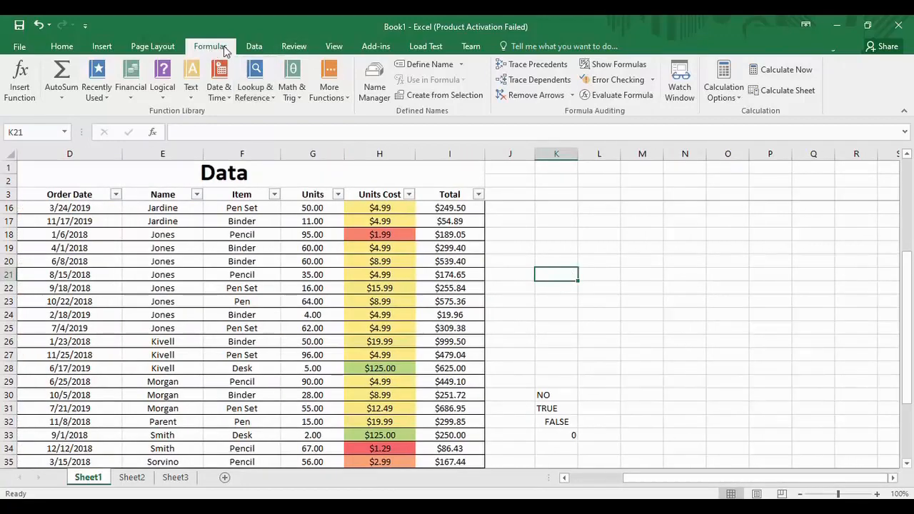
left_click(19, 89)
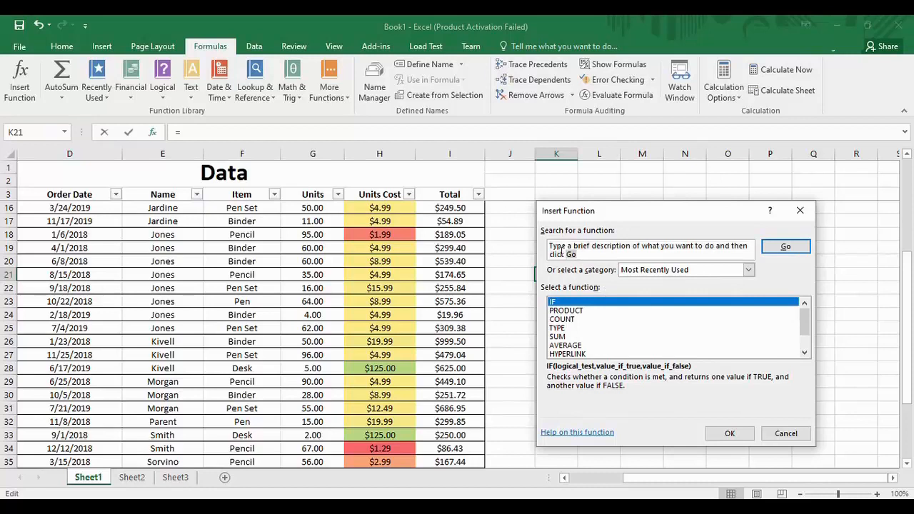
type("if")
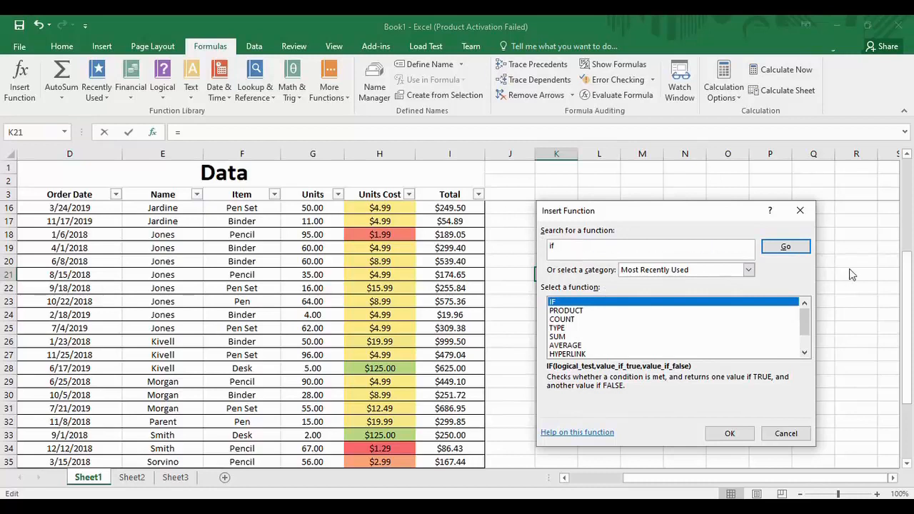
left_click(798, 251)
left_click(796, 250)
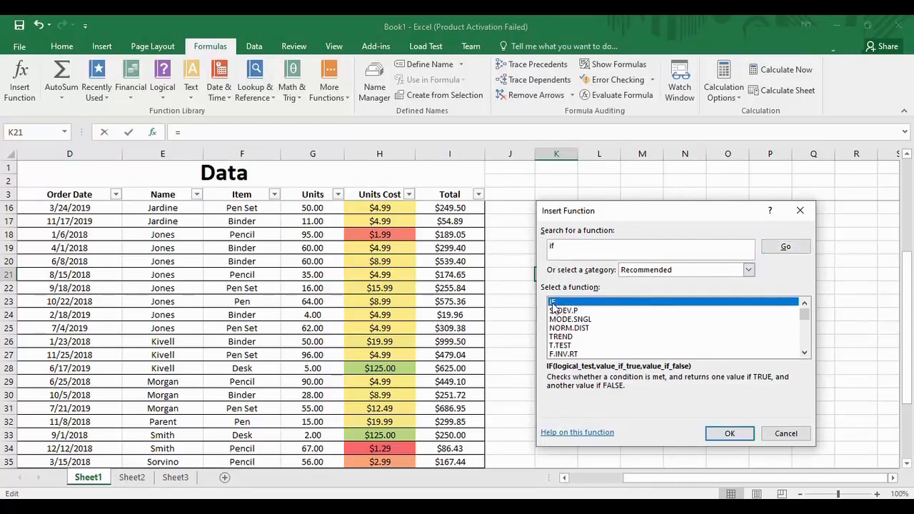
left_click(722, 438)
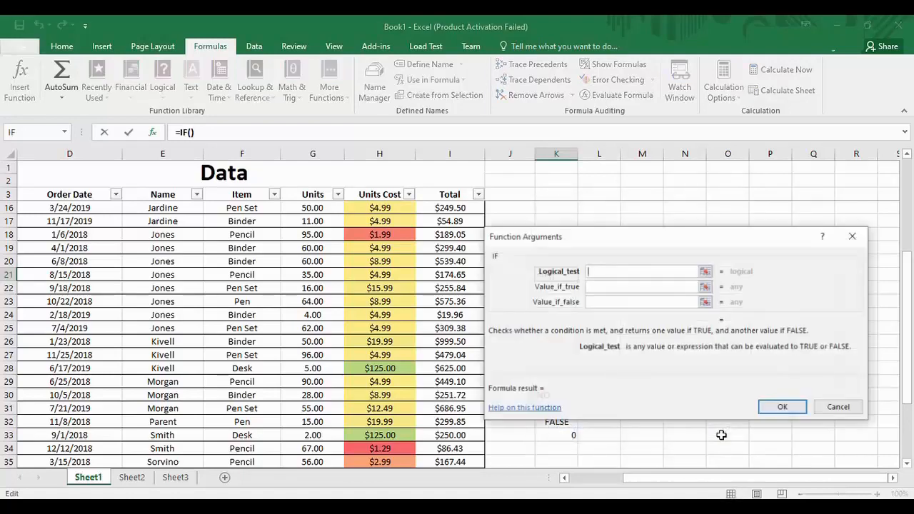
Set the IF arguments in K21 to logical test 3>2, Yes if true and No if false, and apply the function
left_click_drag(585, 226, 430, 148)
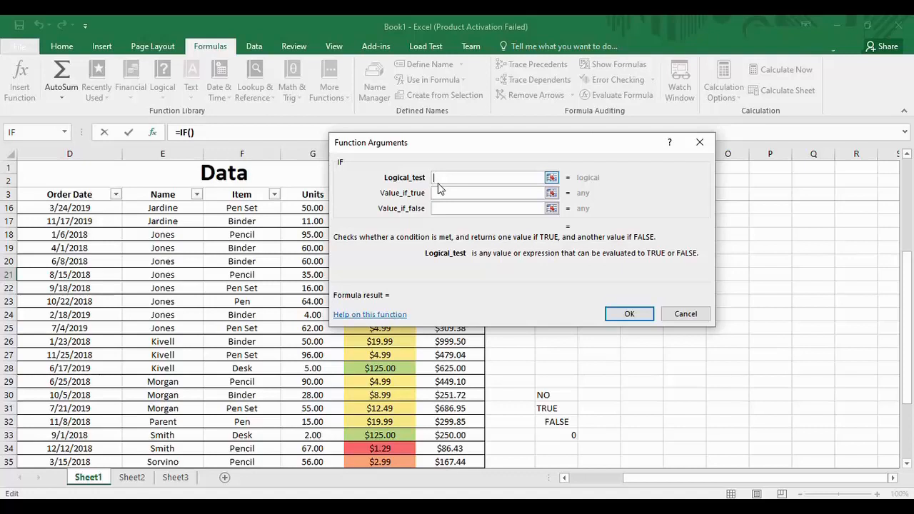
type("3>2")
left_click(443, 192)
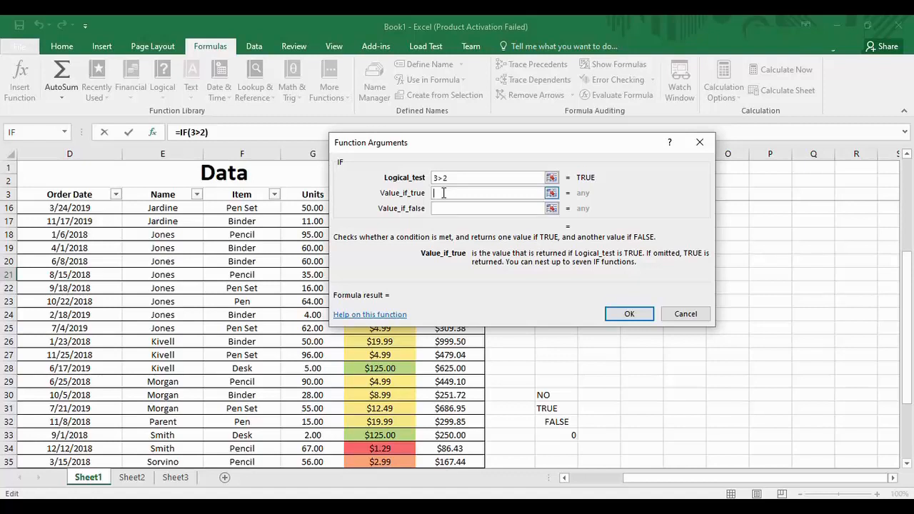
type("Yes")
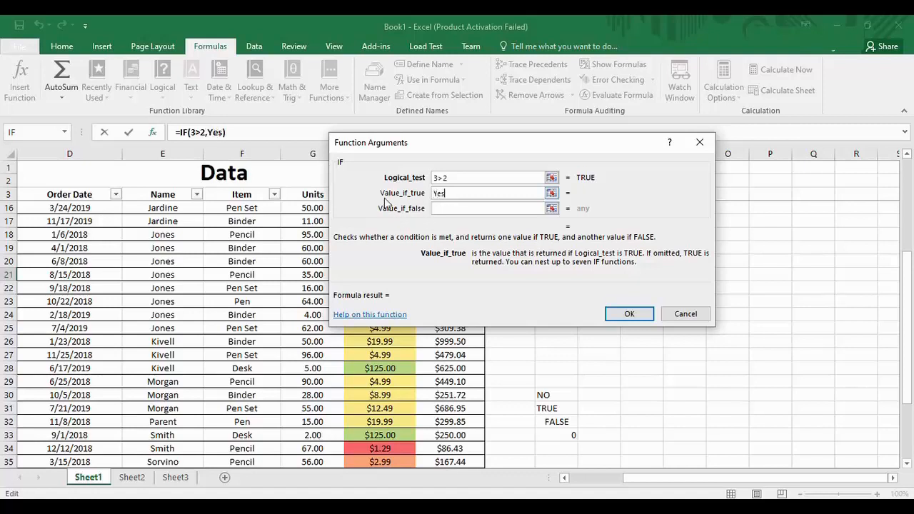
left_click(442, 208)
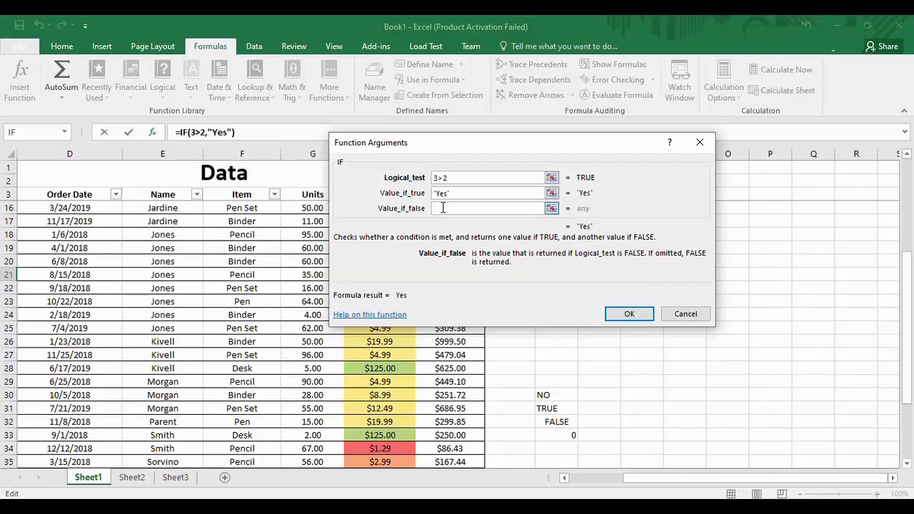
type("No")
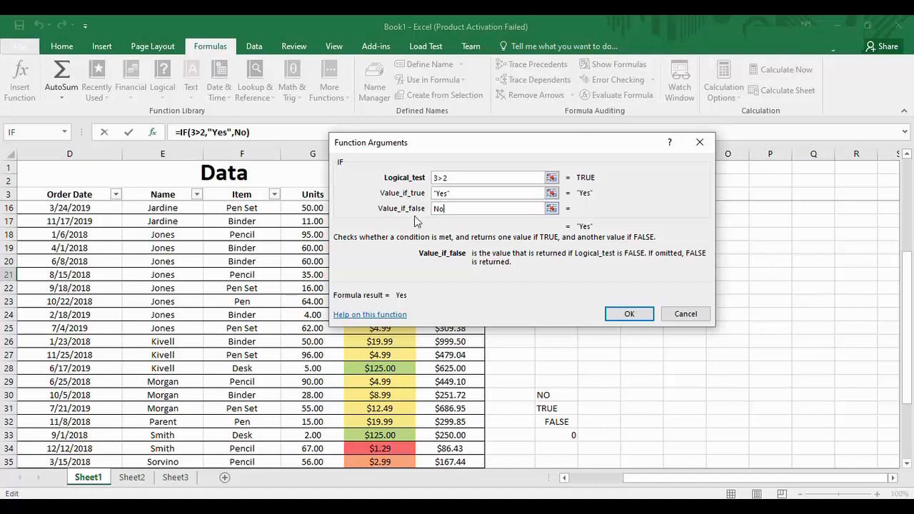
left_click_drag(385, 219, 406, 219)
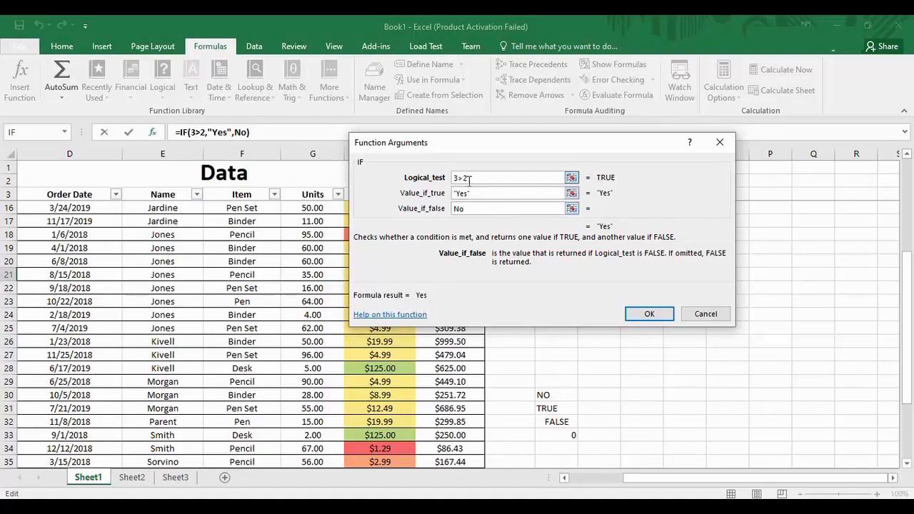
left_click(642, 312)
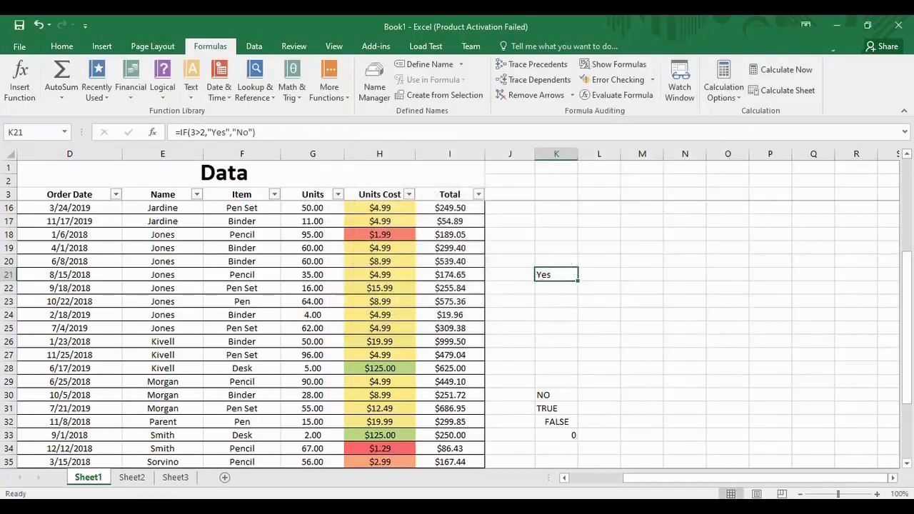
Examine the IF formula in cell K21, including its true and false value arguments
left_click_drag(838, 494, 851, 494)
left_click_drag(726, 478, 746, 479)
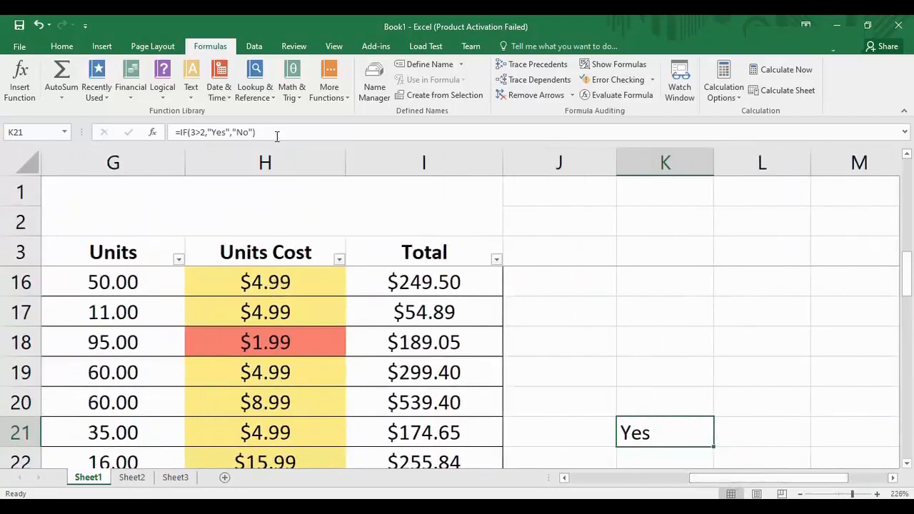
left_click_drag(277, 135, 172, 135)
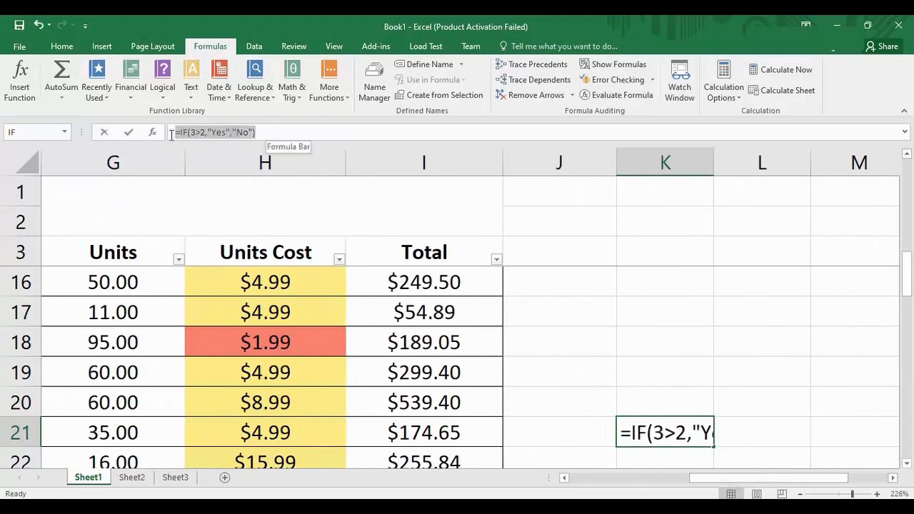
left_click(274, 131)
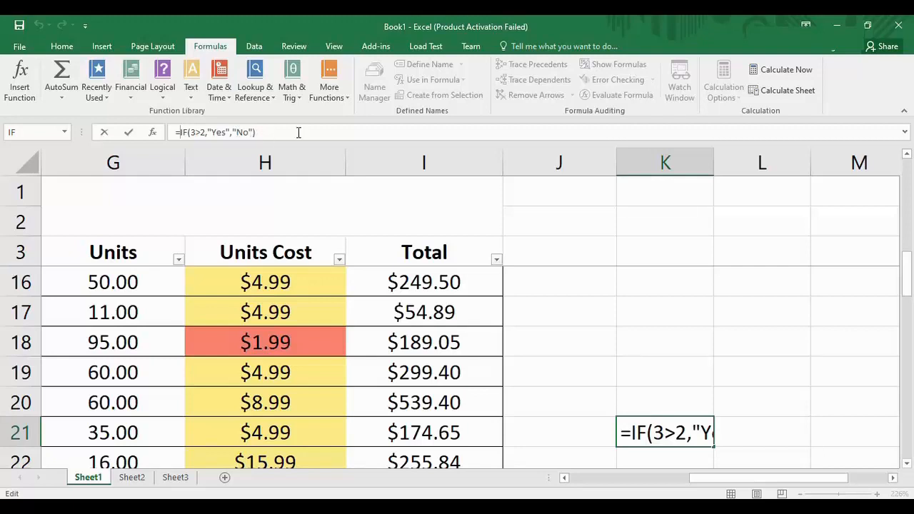
left_click(214, 134)
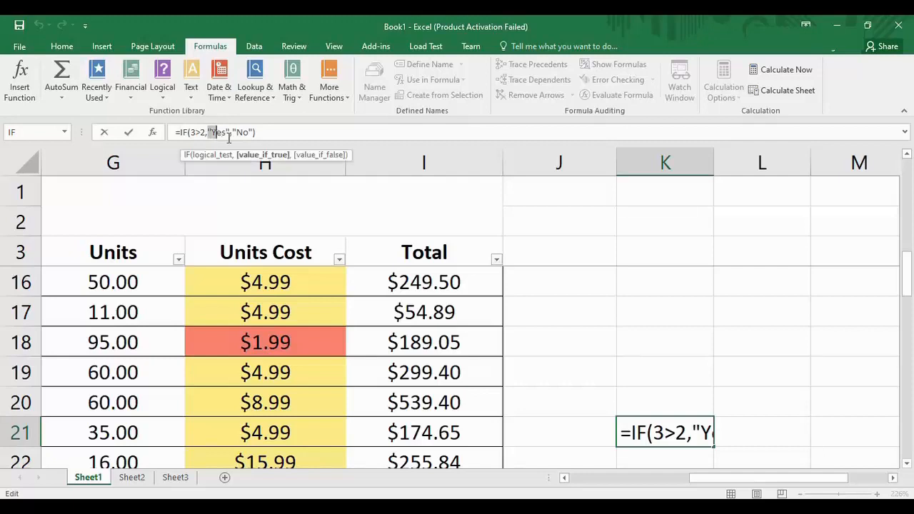
left_click(241, 132)
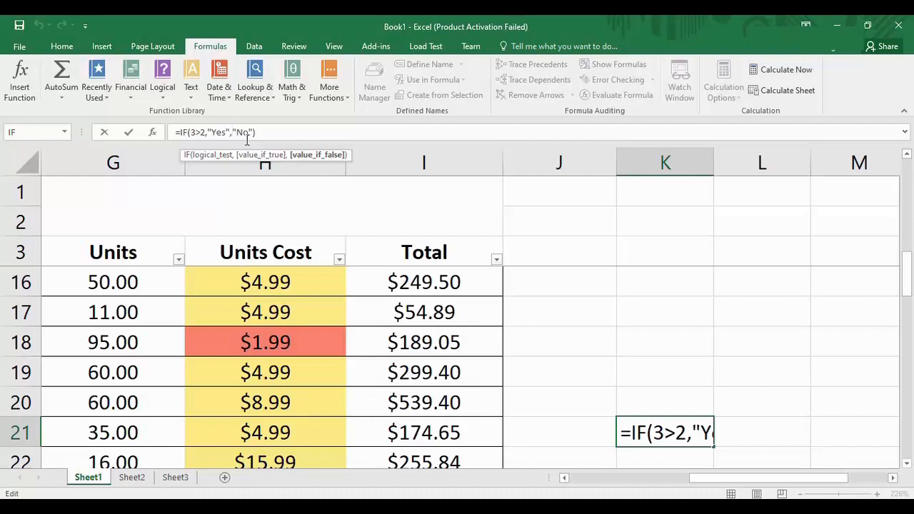
key("Return")
Enter the formula =IF(H22<H26,1,0) in cell K24 to compare the two unit costs
scroll(690, 379, "down", 2)
left_click(689, 379)
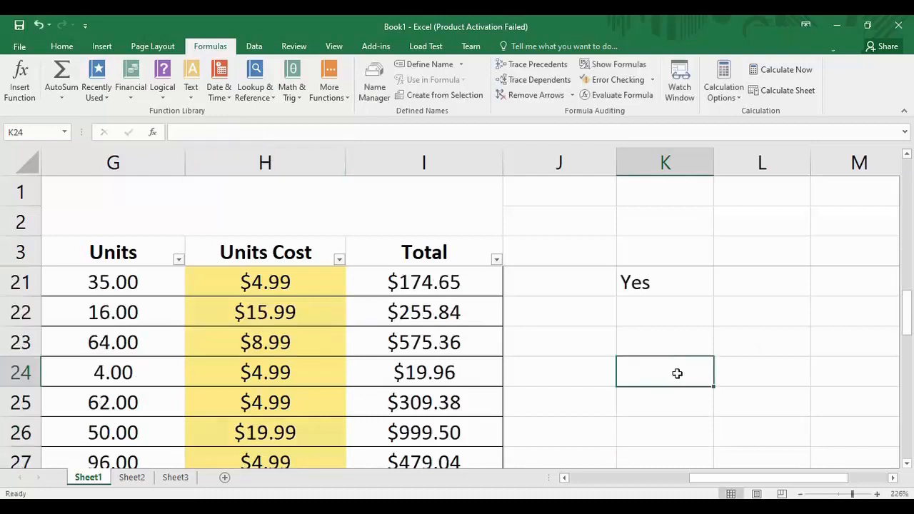
type("=if")
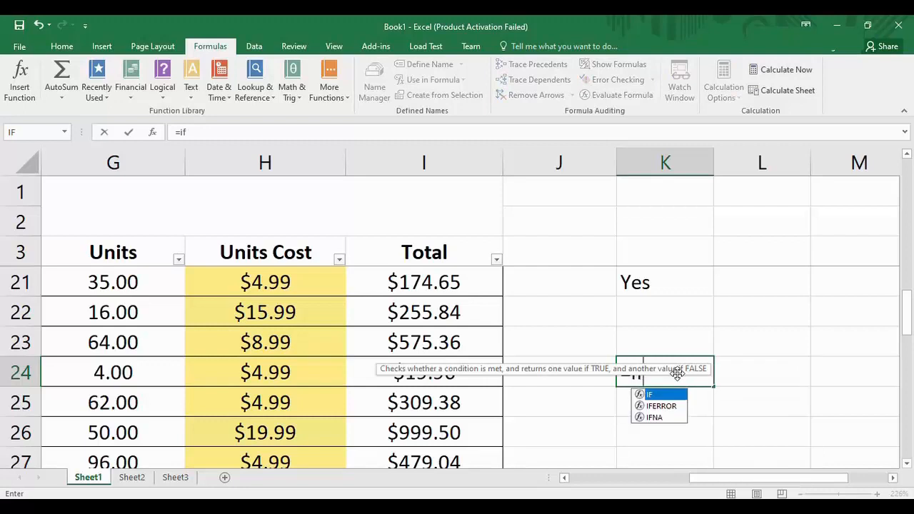
type("(")
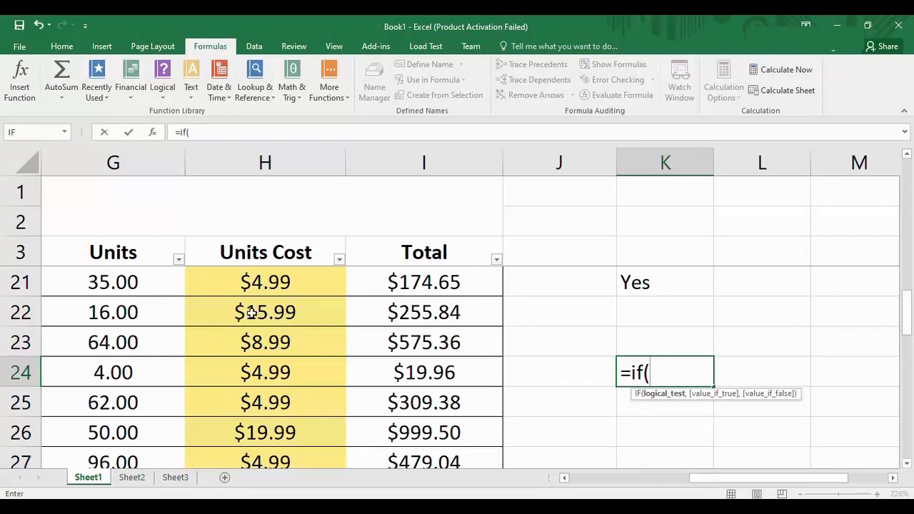
left_click(284, 318)
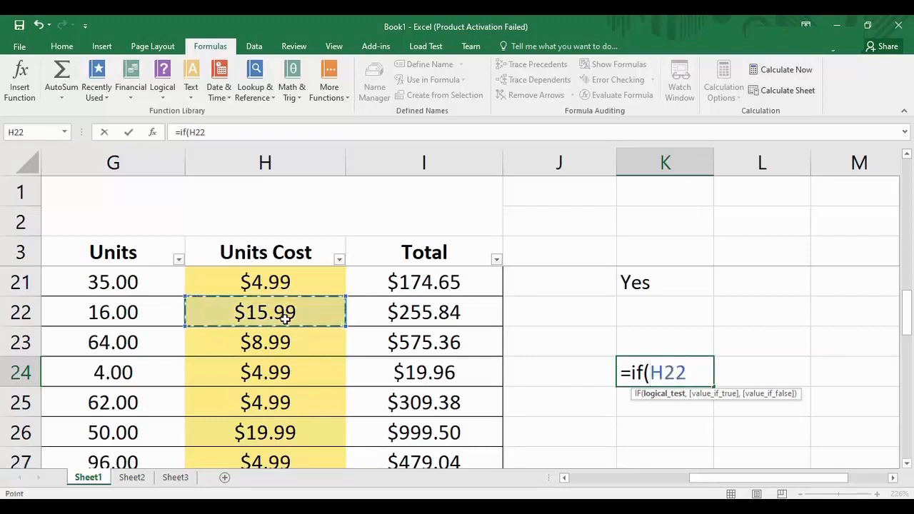
type(",")
key("BackSpace")
type("<")
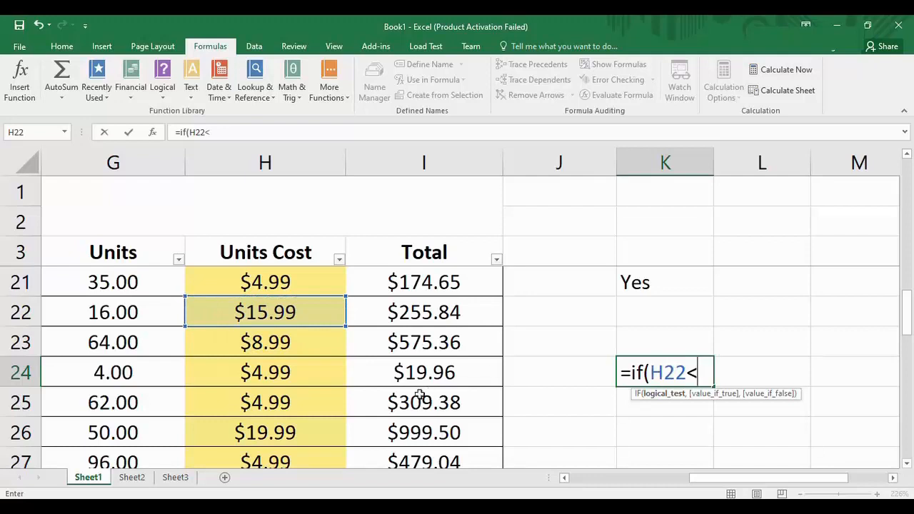
left_click(304, 433)
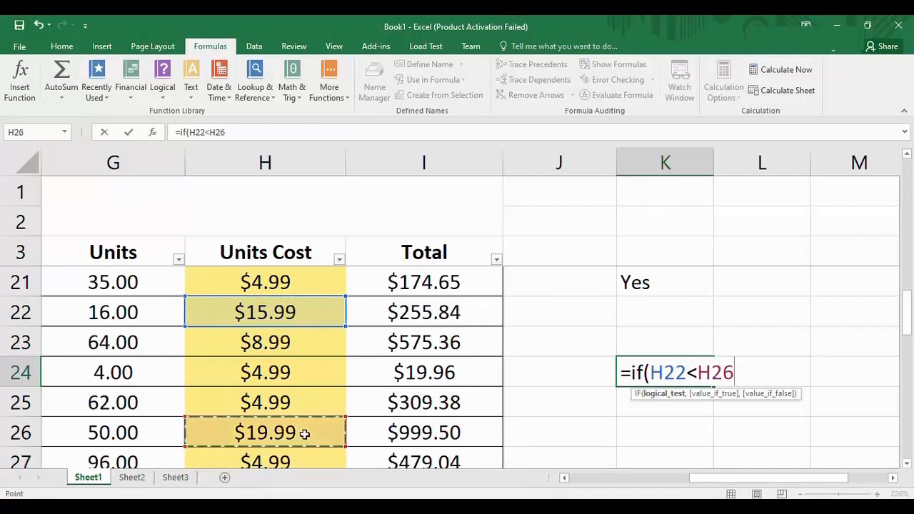
type(",")
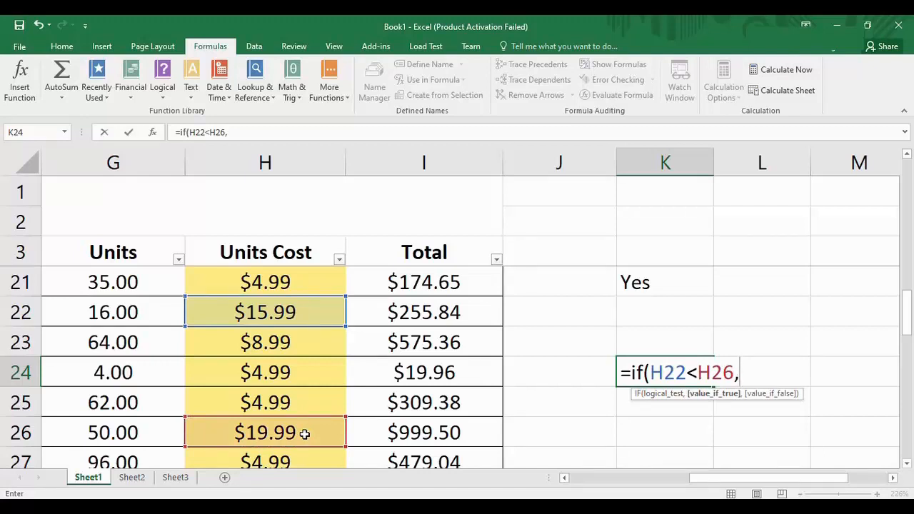
type("1,")
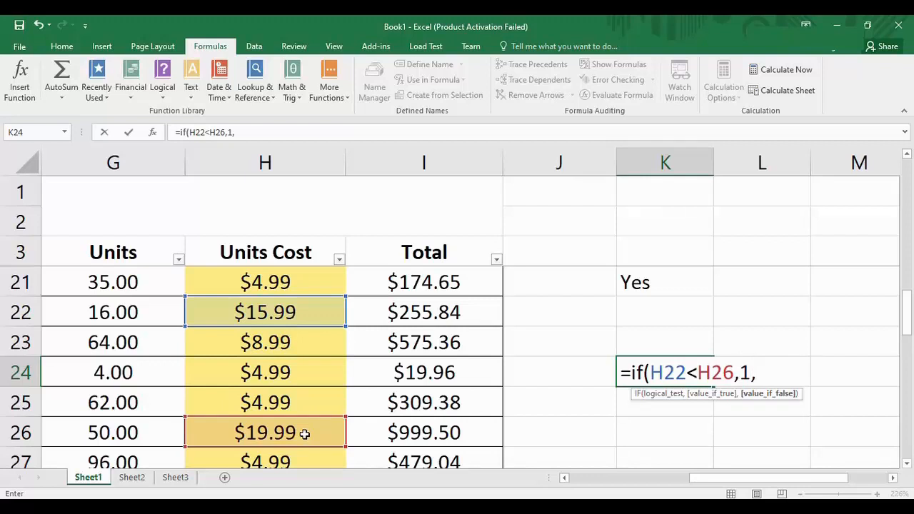
type("0)")
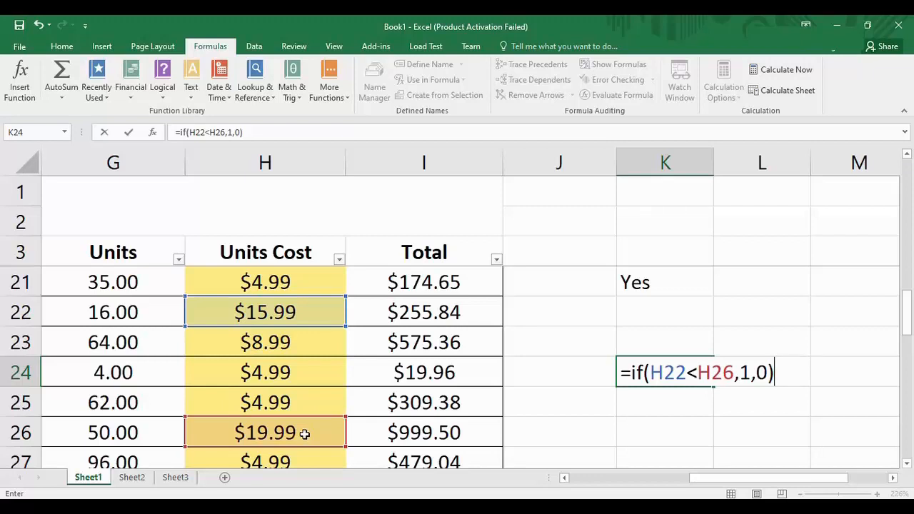
key("Return")
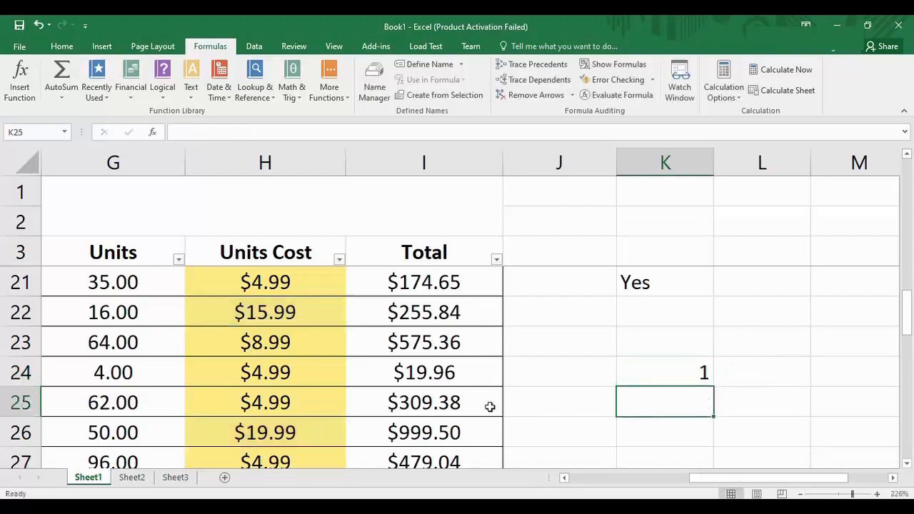
Check the formula in cell K24 against the unit costs in H22 and H26
left_click(655, 372)
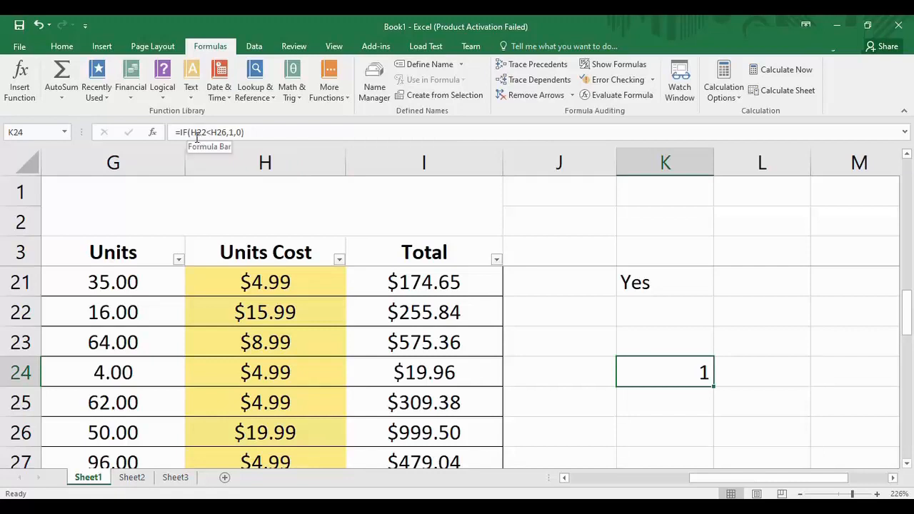
left_click(261, 317)
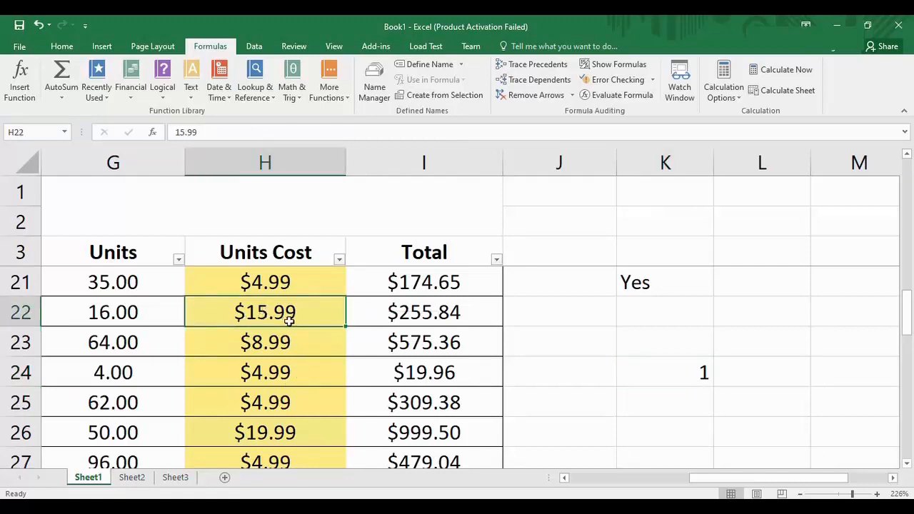
left_click(288, 434)
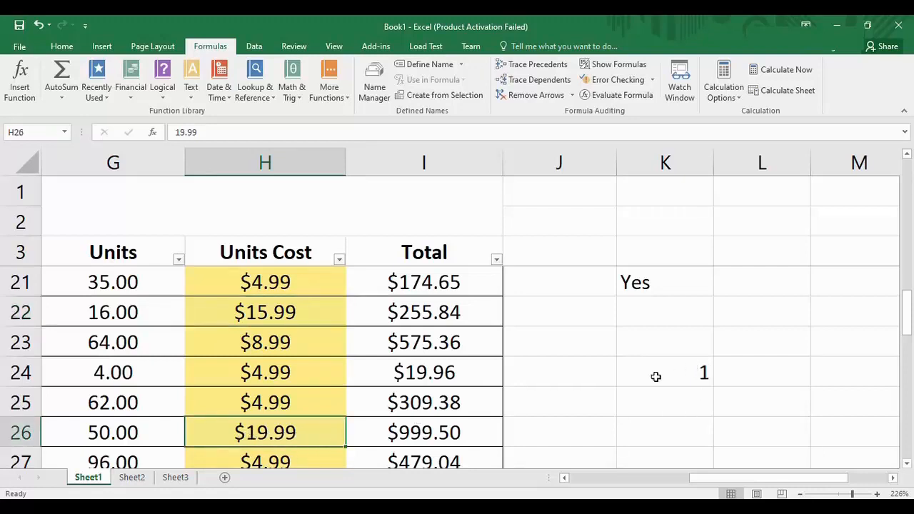
left_click(675, 397)
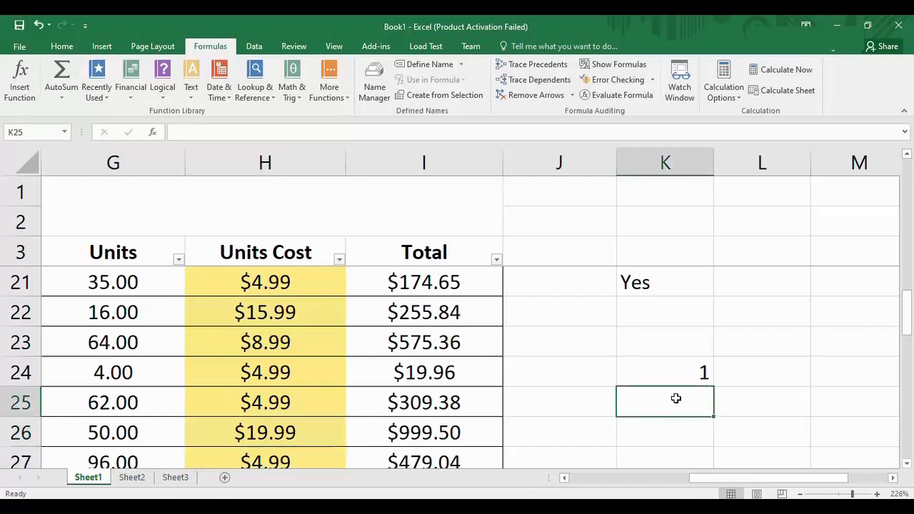
Enter the formula =IF(H21>H22,1,0) in cell K25 to compare the two unit costs
type("=")
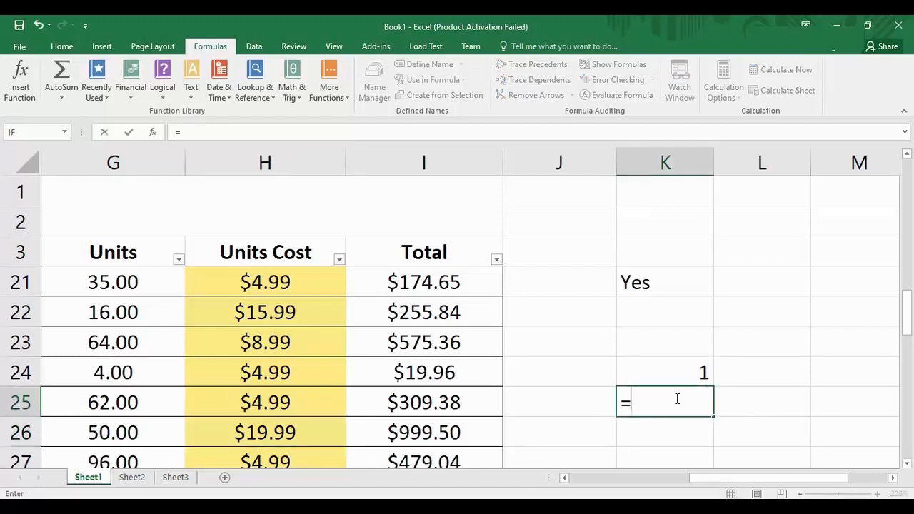
type("if")
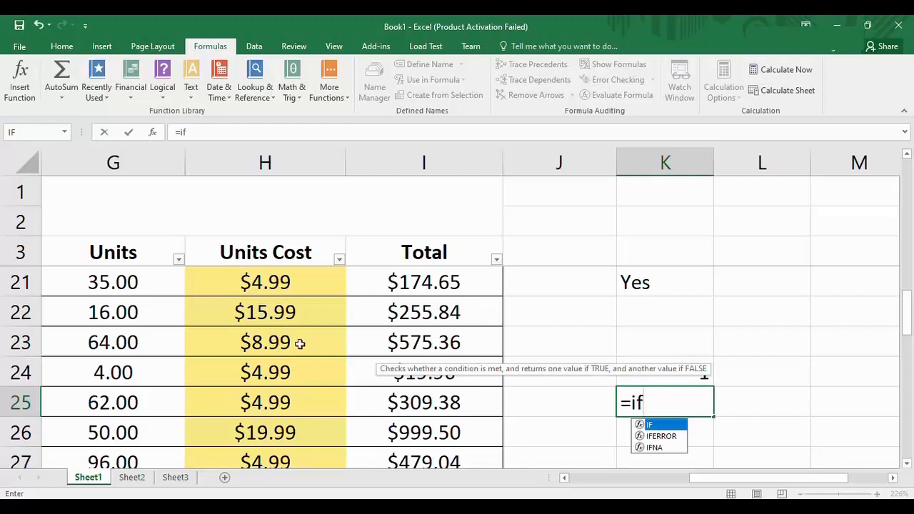
type("(")
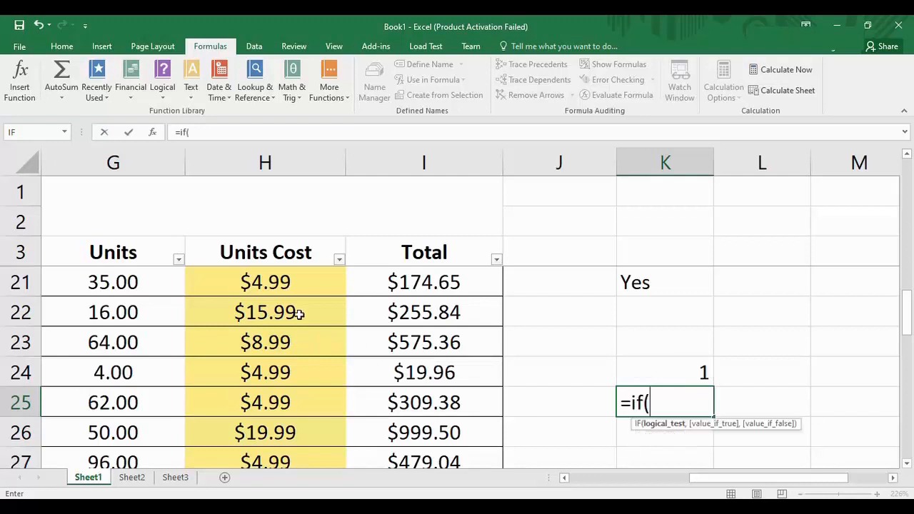
left_click(278, 282)
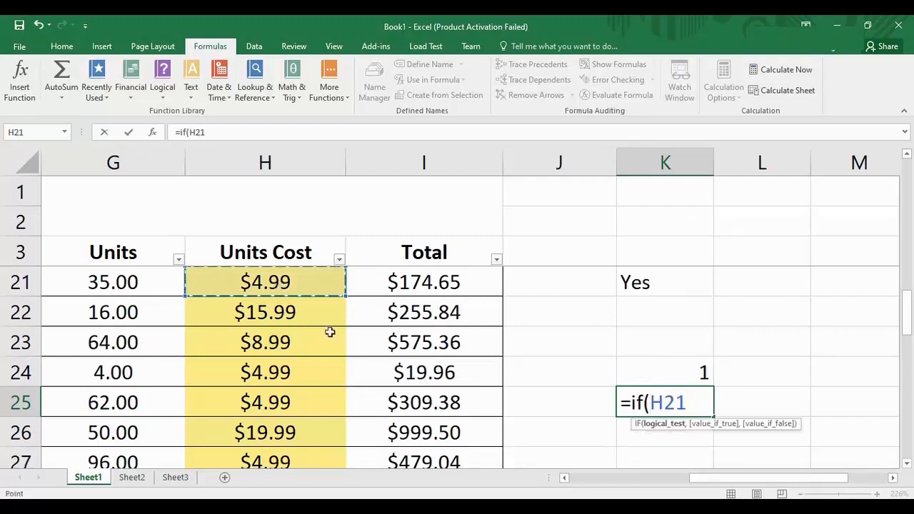
type(">")
left_click(300, 314)
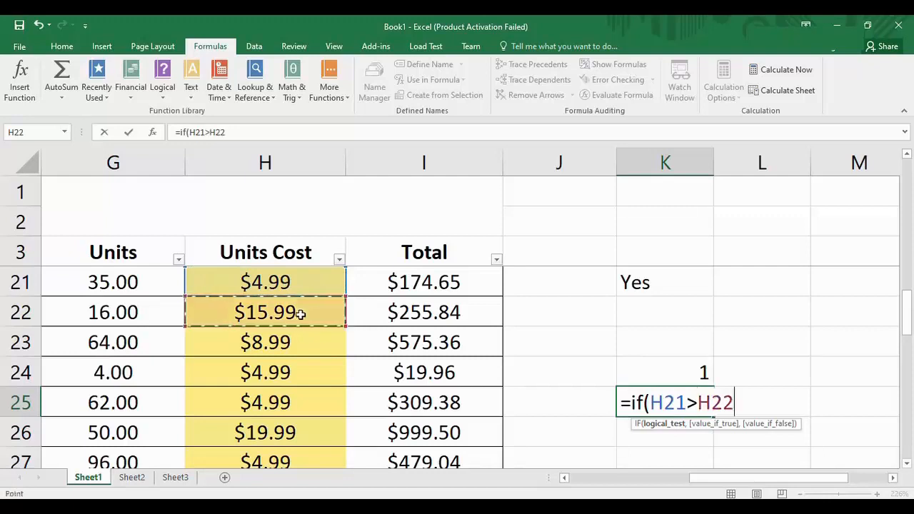
type(",")
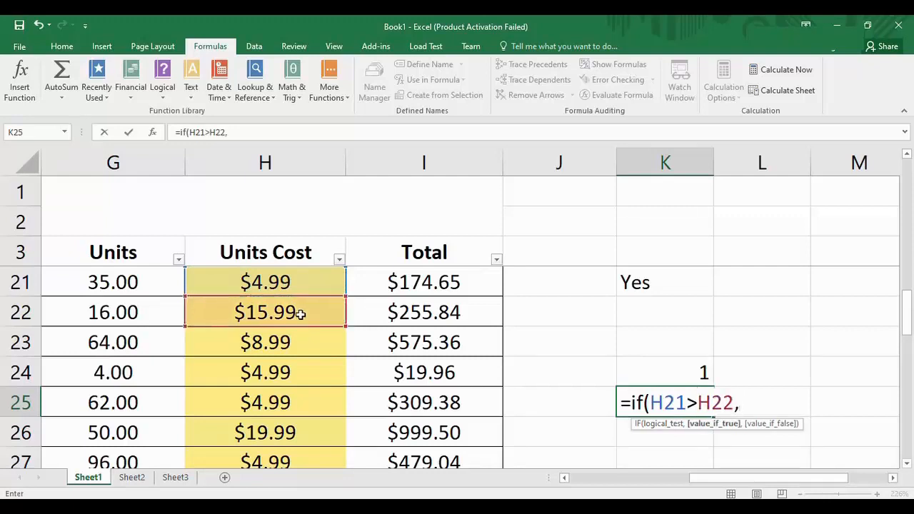
type("1,0)")
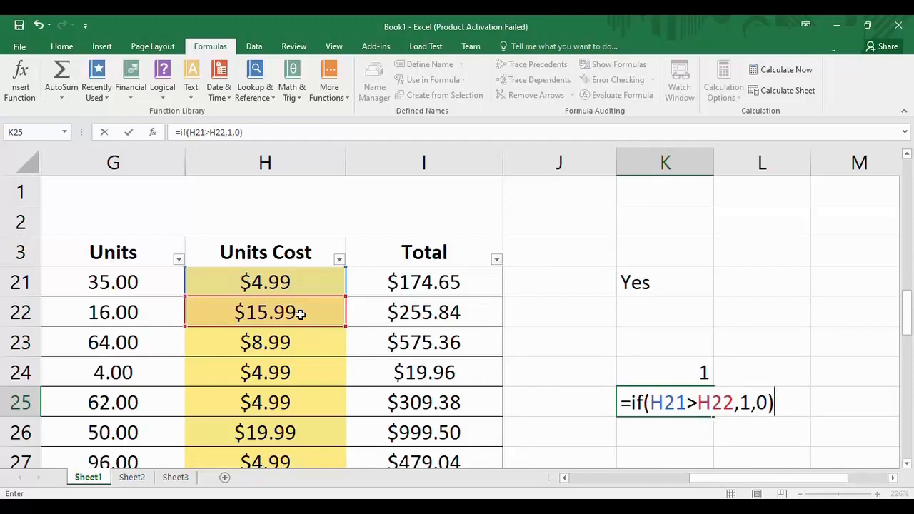
key("Return")
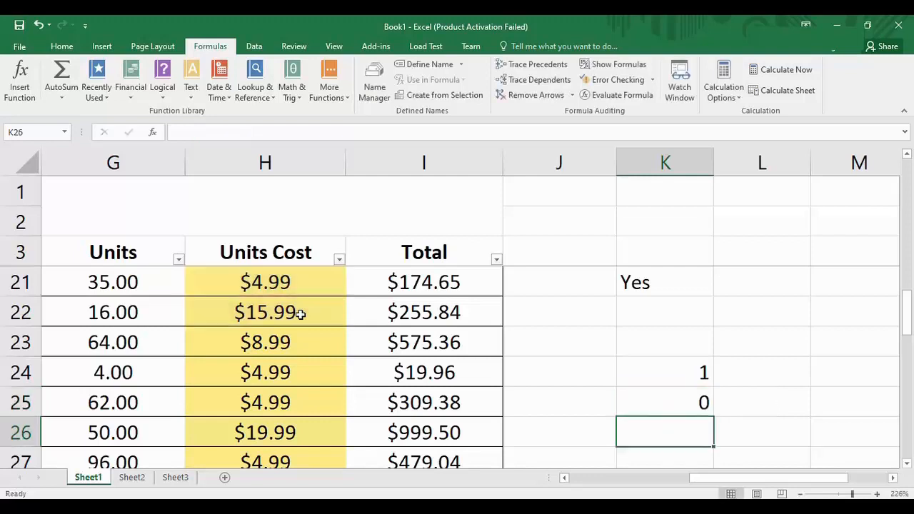
Review the IF formulas in cells K21, K24 and K25
left_click(693, 406)
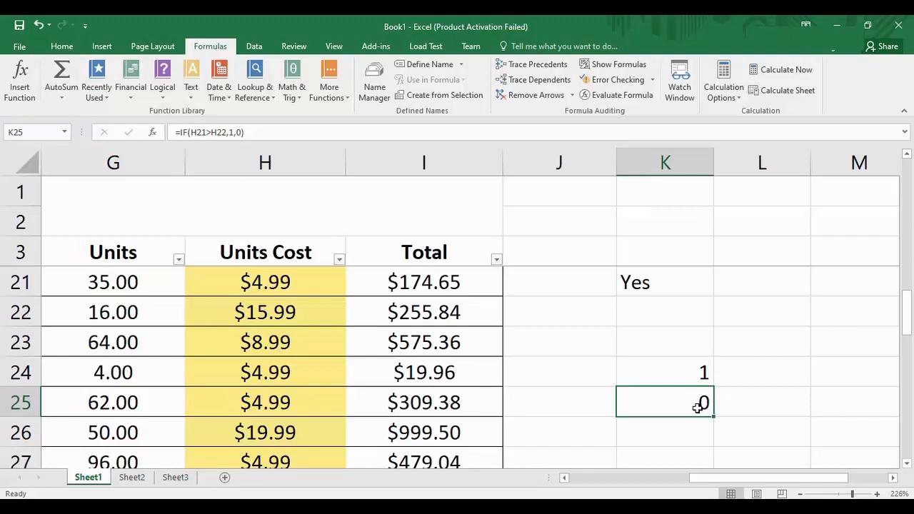
left_click_drag(908, 314, 908, 313)
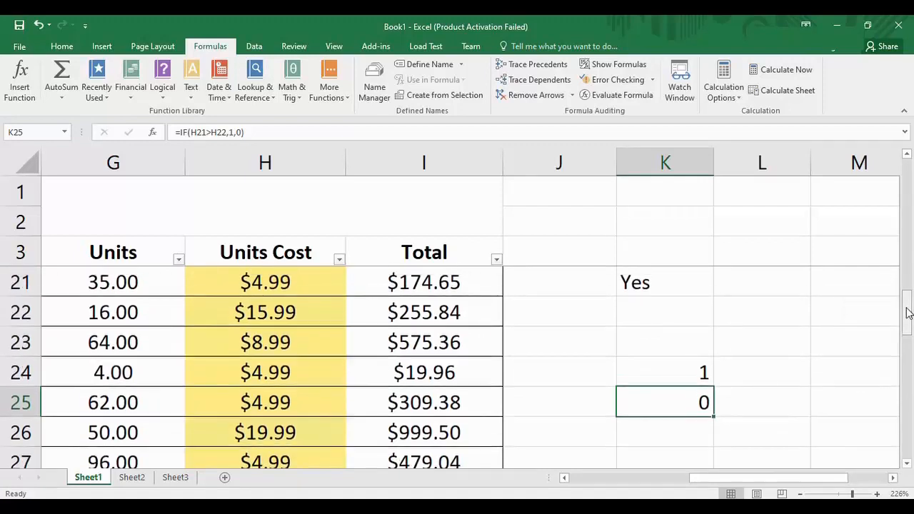
left_click(668, 290)
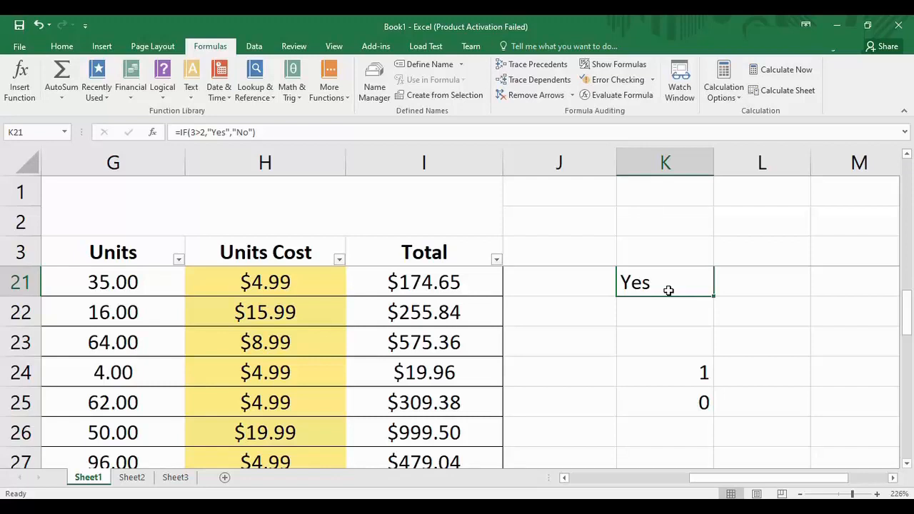
left_click(693, 383)
left_click(692, 409)
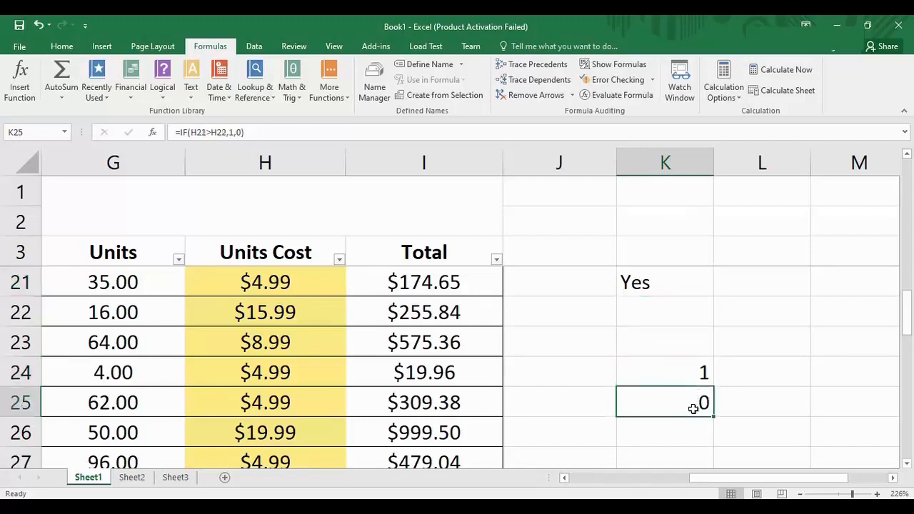
Enter the formula =IF(H28<H26,TRUE,FALSE) in cell L27, using unquoted logical values as the results
scroll(714, 385, "down", 1)
left_click(750, 366)
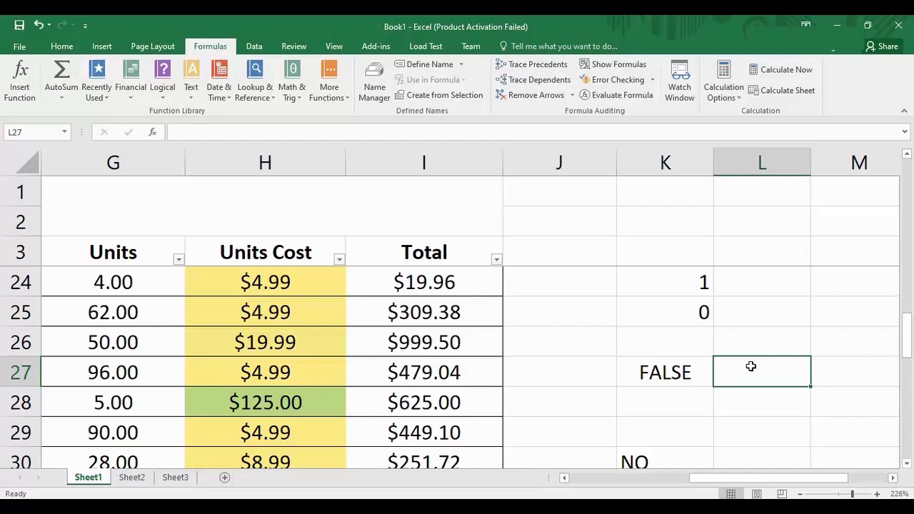
type("=IF")
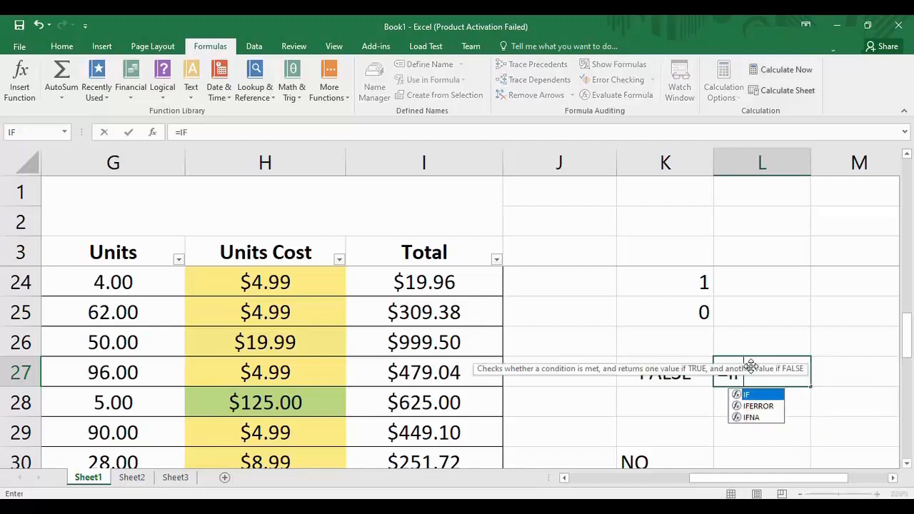
left_click(752, 367)
type("(")
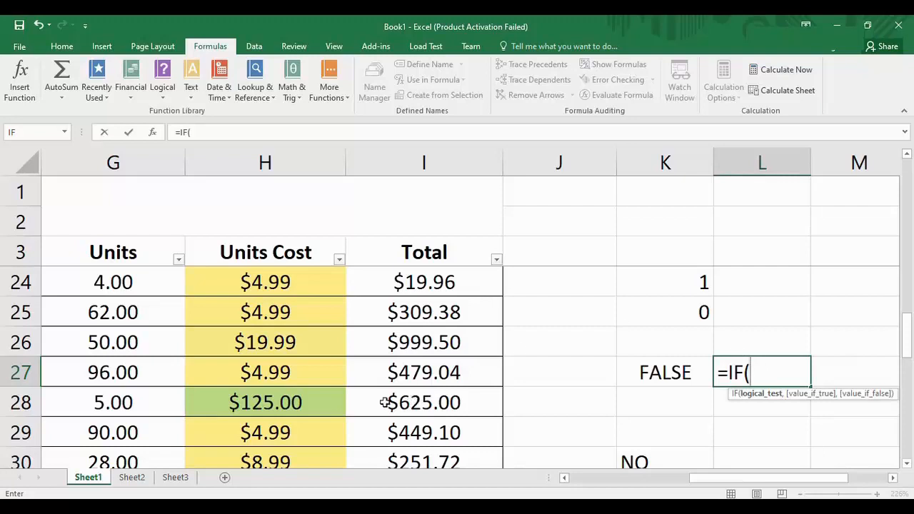
left_click(316, 410)
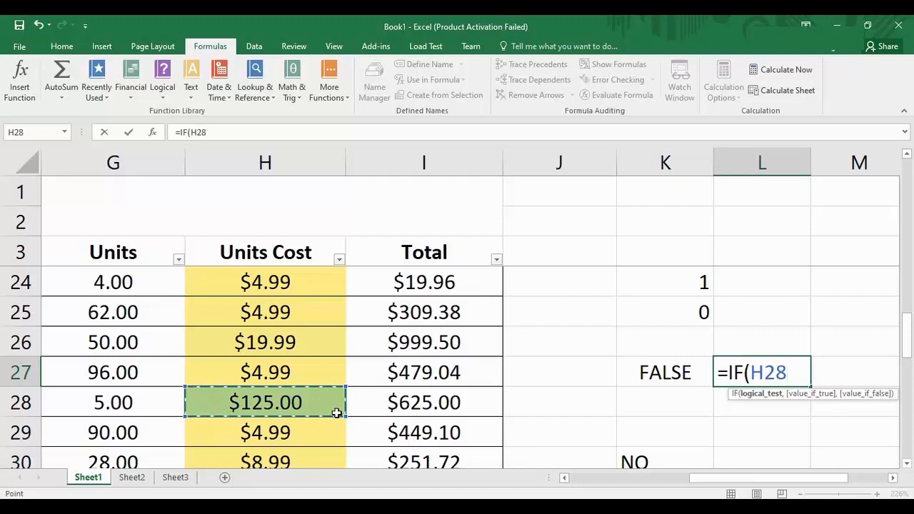
type("<")
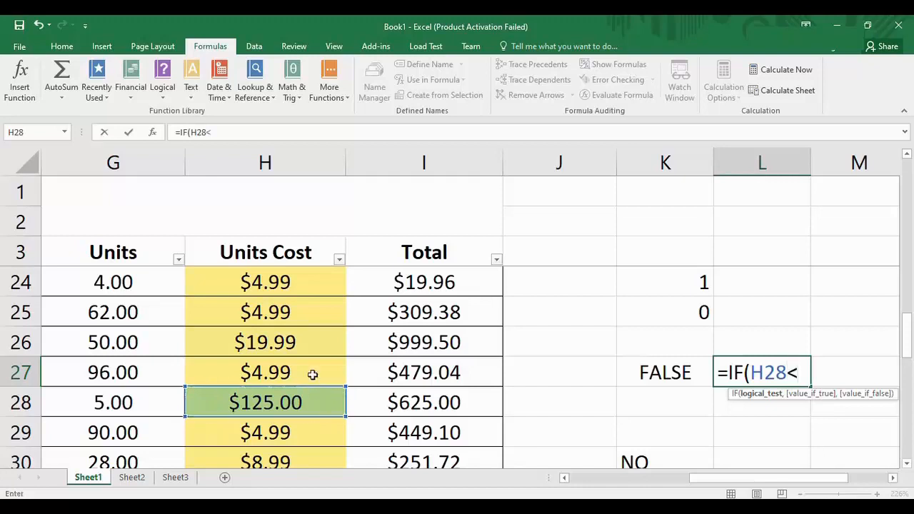
left_click(293, 343)
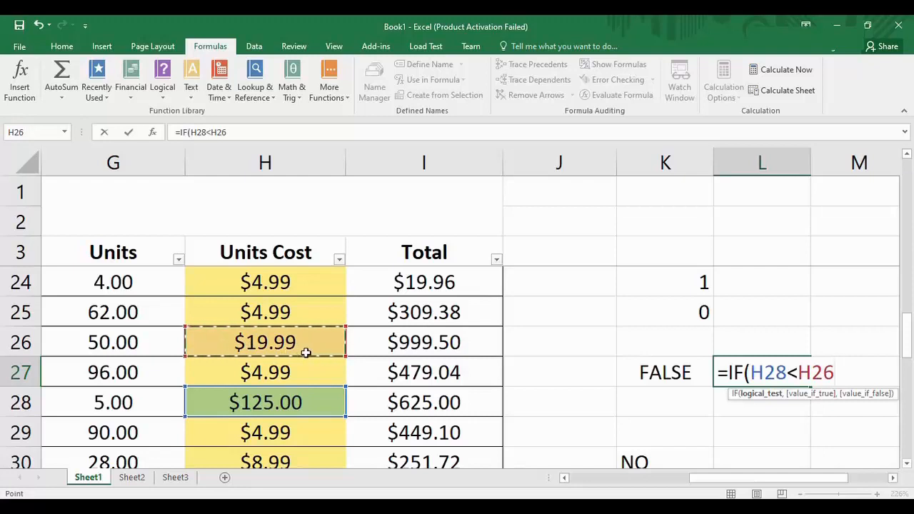
type(",")
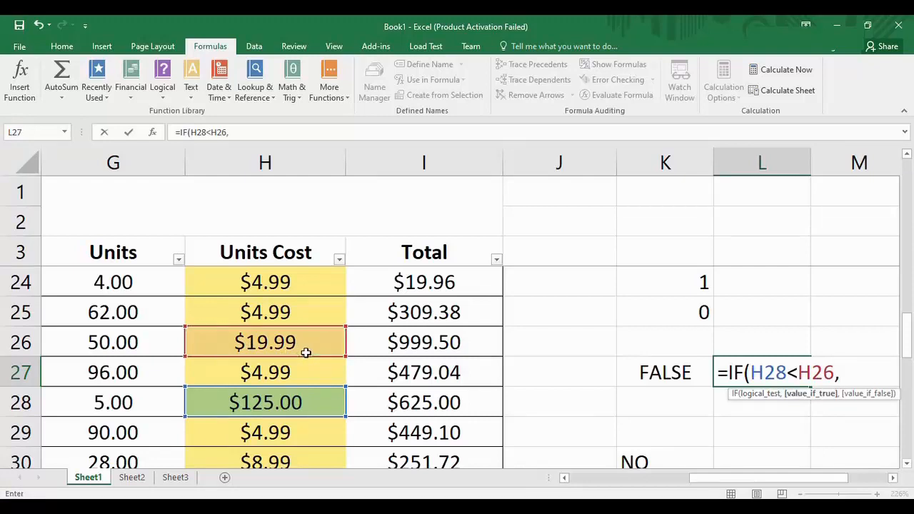
type("T")
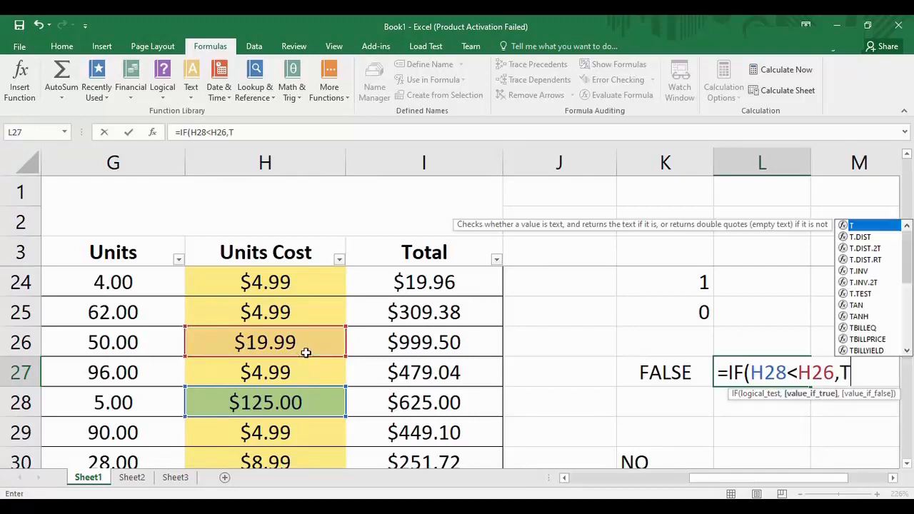
type("RUE")
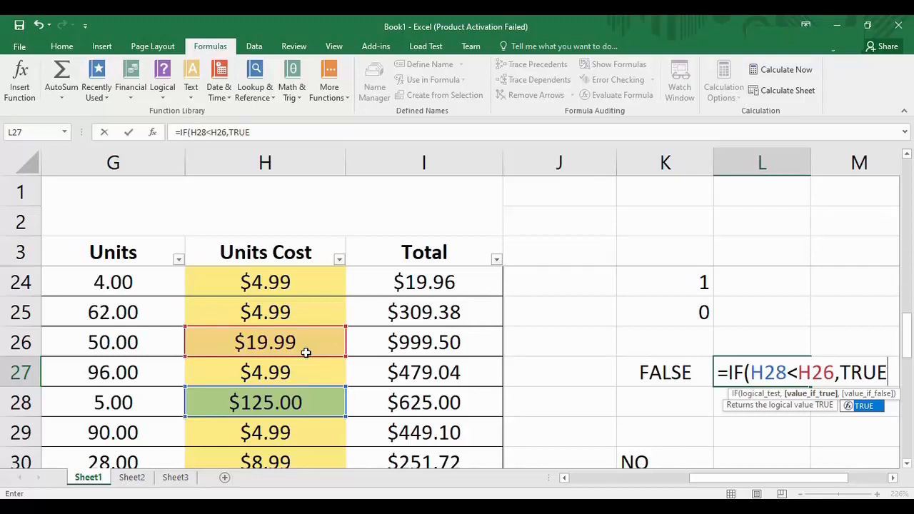
type(",FALSE")
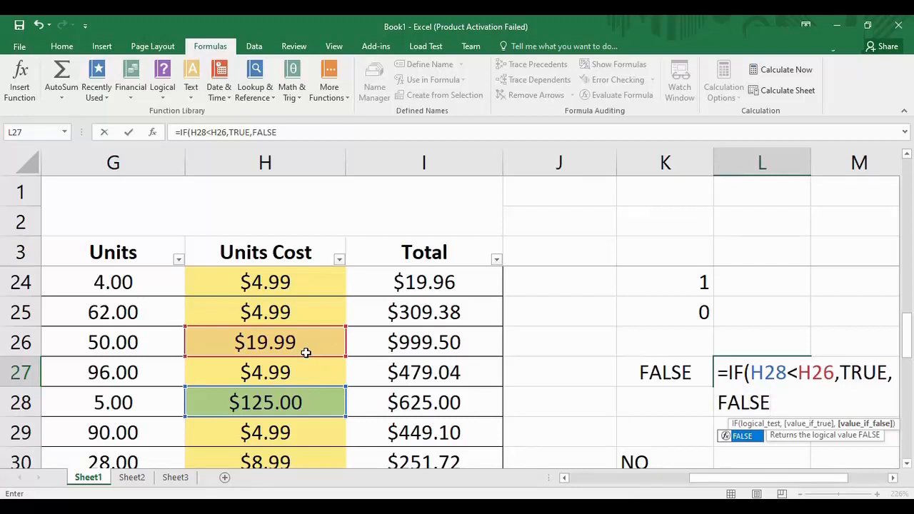
type(")")
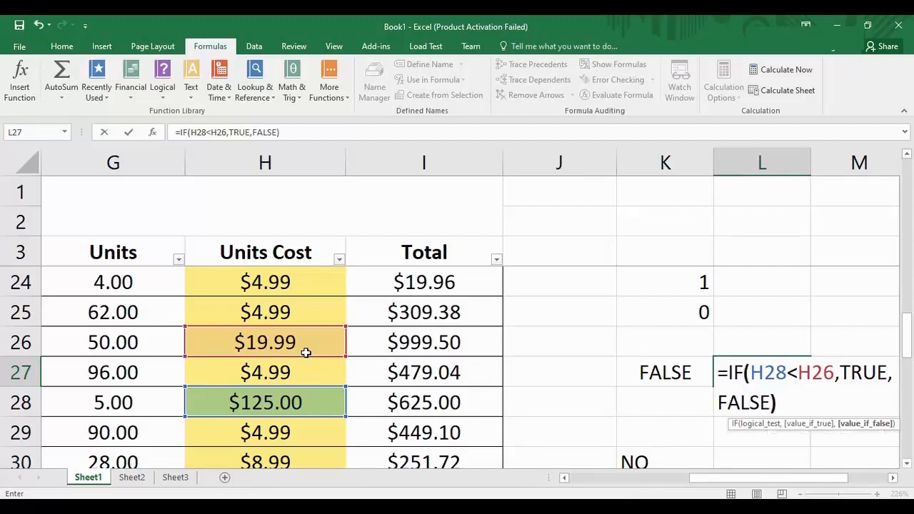
key("Return")
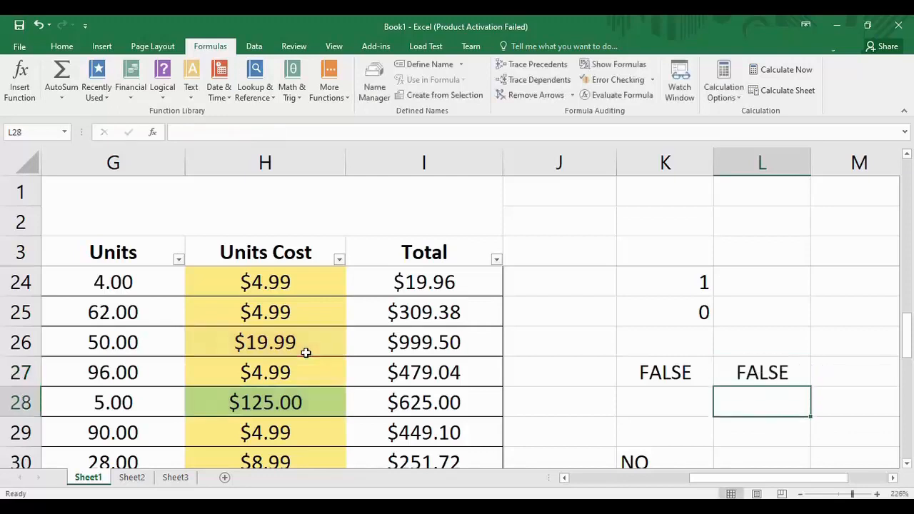
Enter the formula =IF(H28<H26,"TRUE","FALSE") in cell L28, using quoted text as the results
left_click(776, 376)
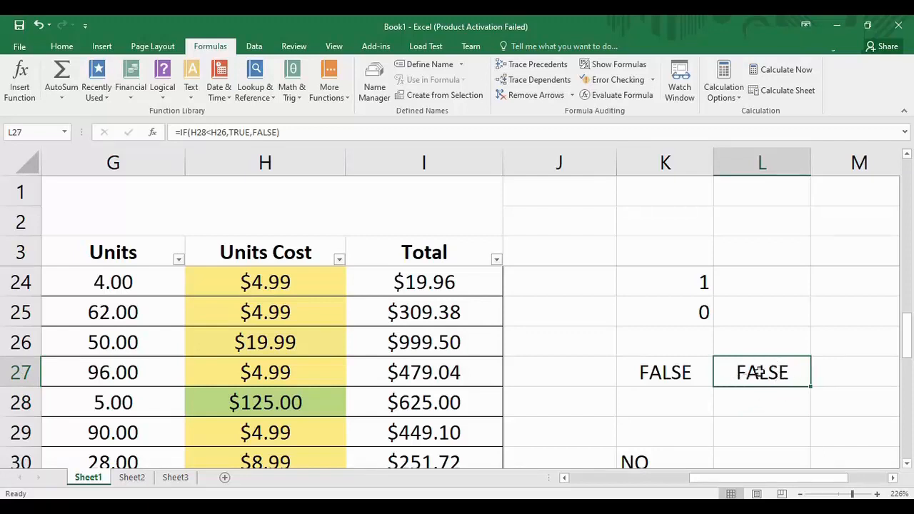
left_click(768, 407)
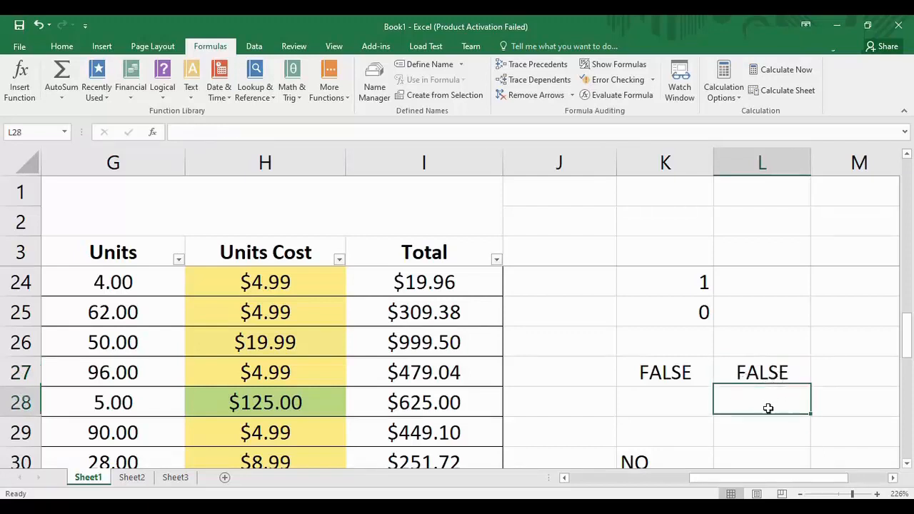
type("=")
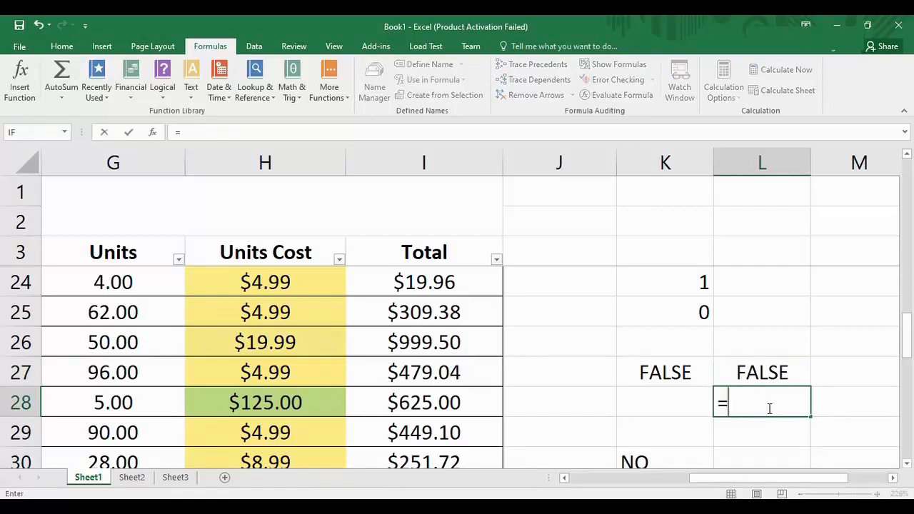
type("IF(")
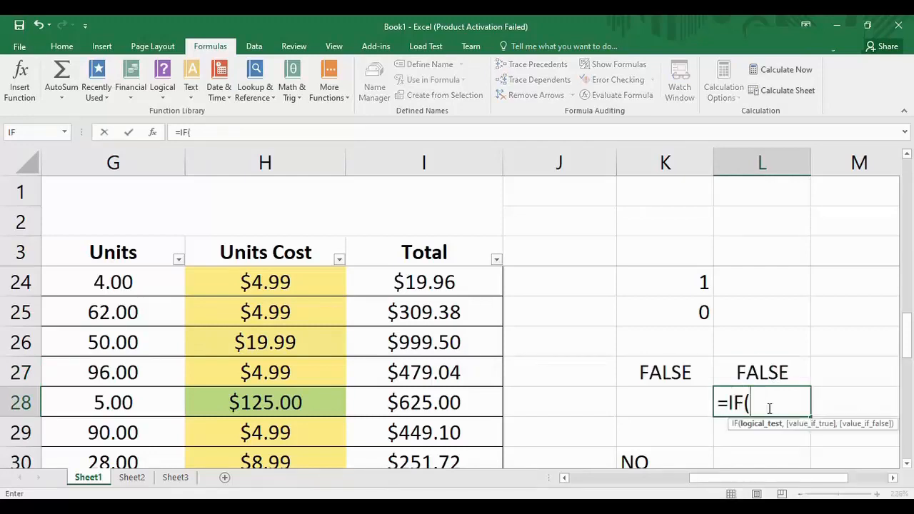
left_click(328, 403)
type("<")
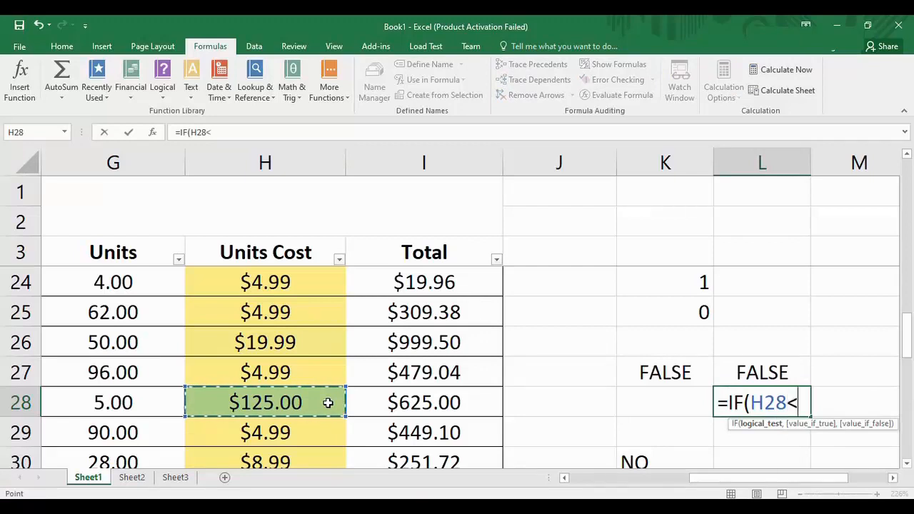
left_click(252, 341)
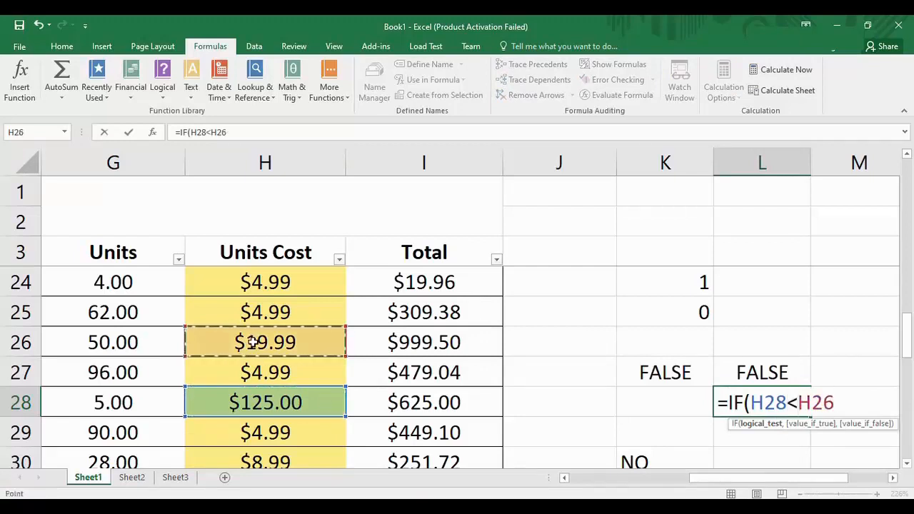
type(",\"")
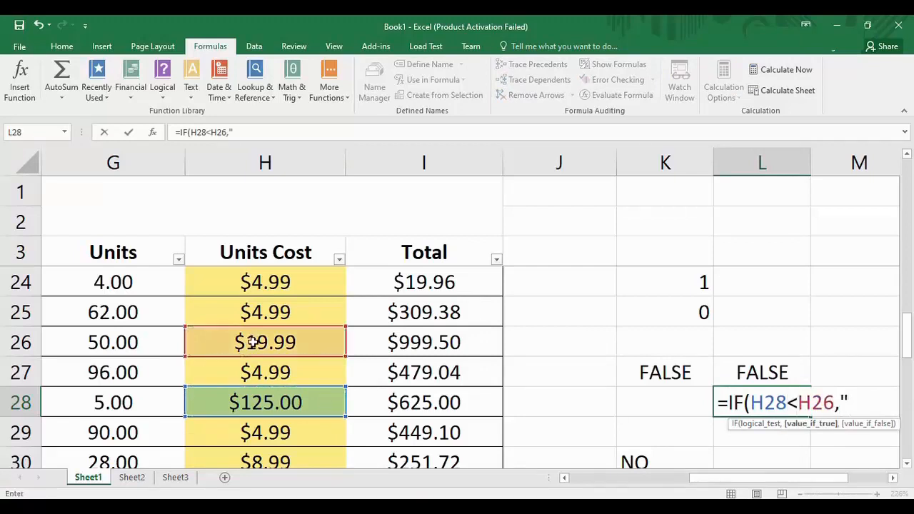
type("TRUE\"")
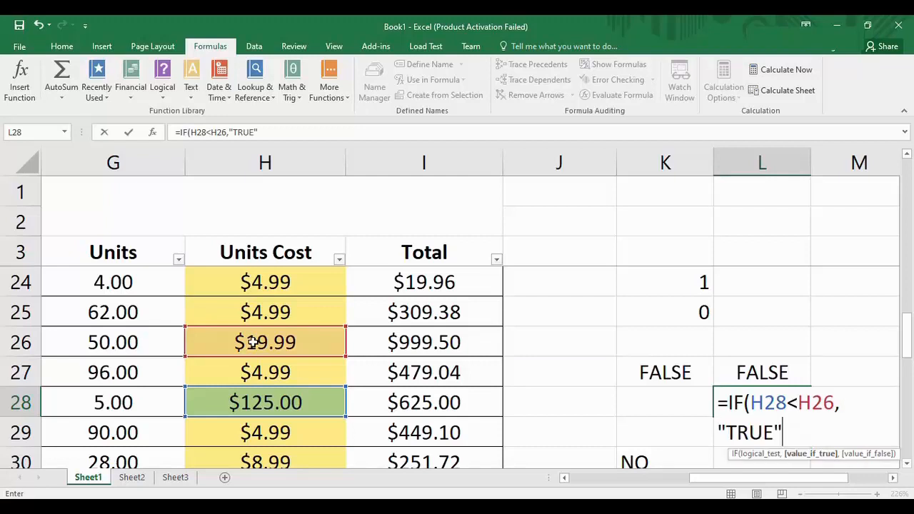
type(",\"")
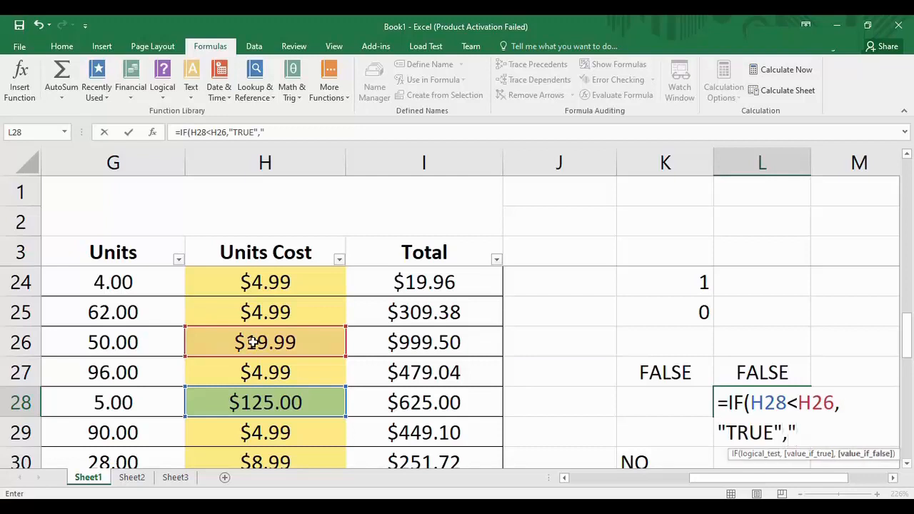
type("FALSE")
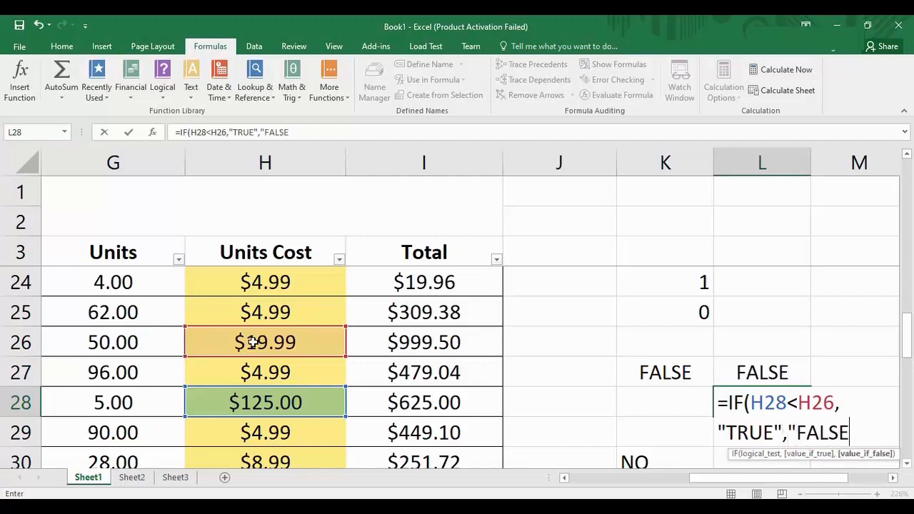
type("\")")
key("Return")
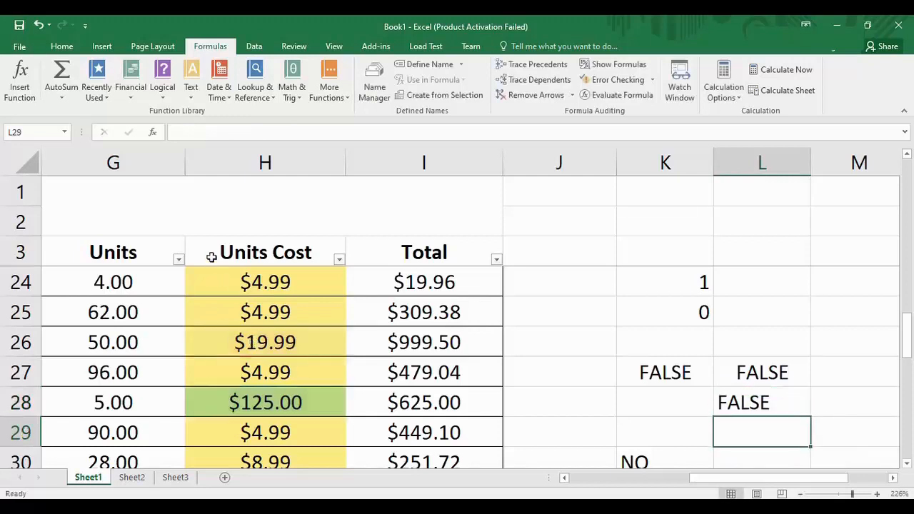
Compare the quoted-text IF formula in L28 with the logical-value IF formula in L27
left_click(775, 409)
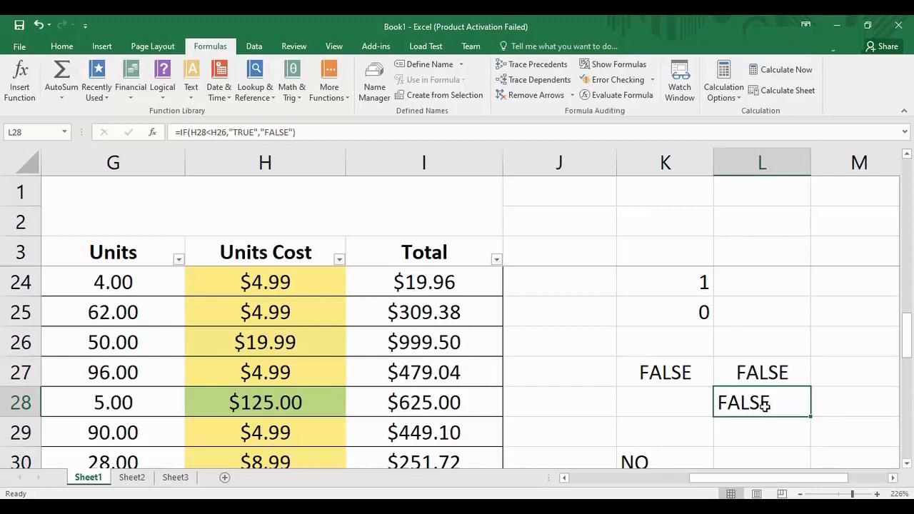
left_click(765, 379)
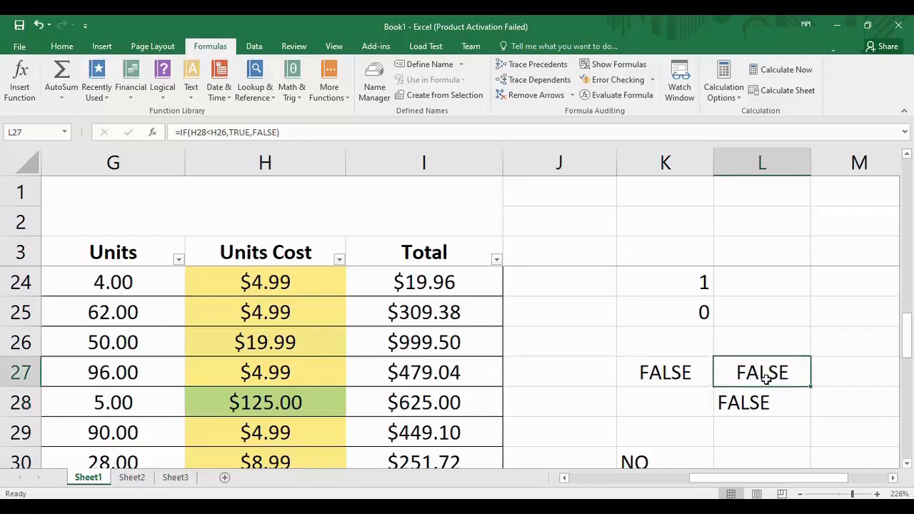
scroll(909, 337, "up", 1)
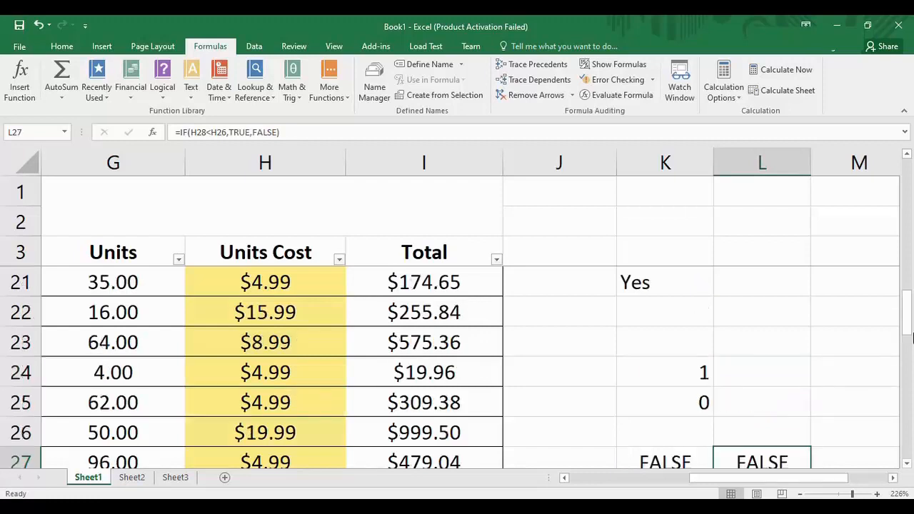